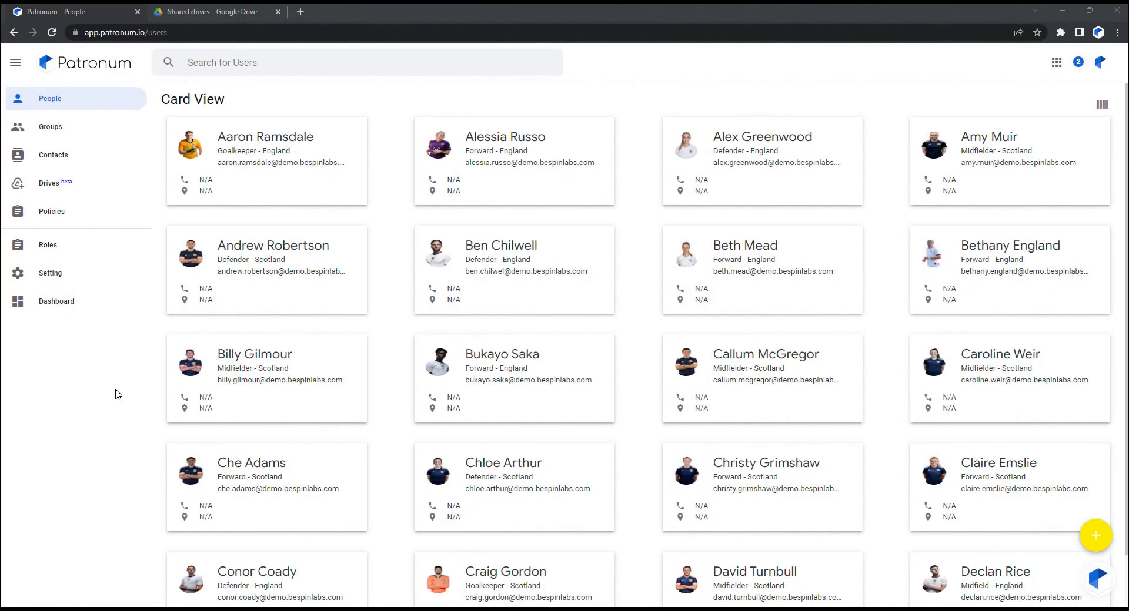
Open the Drives page showing Templates, Jellyfish Technologies, Shared Drive for Testing Move and Projects
click(51, 187)
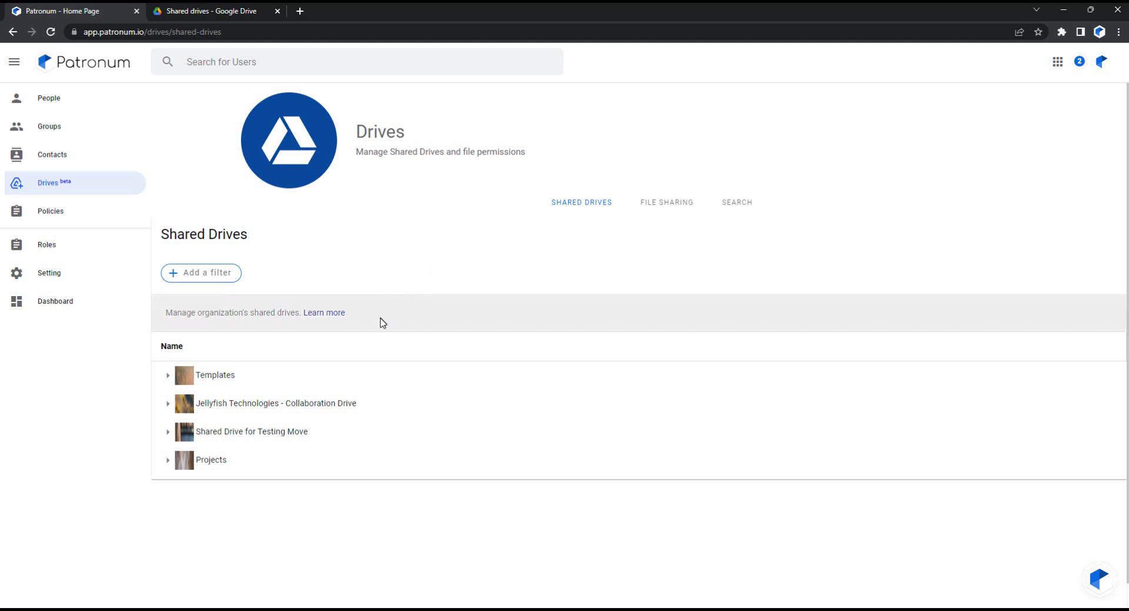
Add a Drive Type filter set to Internal, leaving only Templates and Projects listed
click(200, 277)
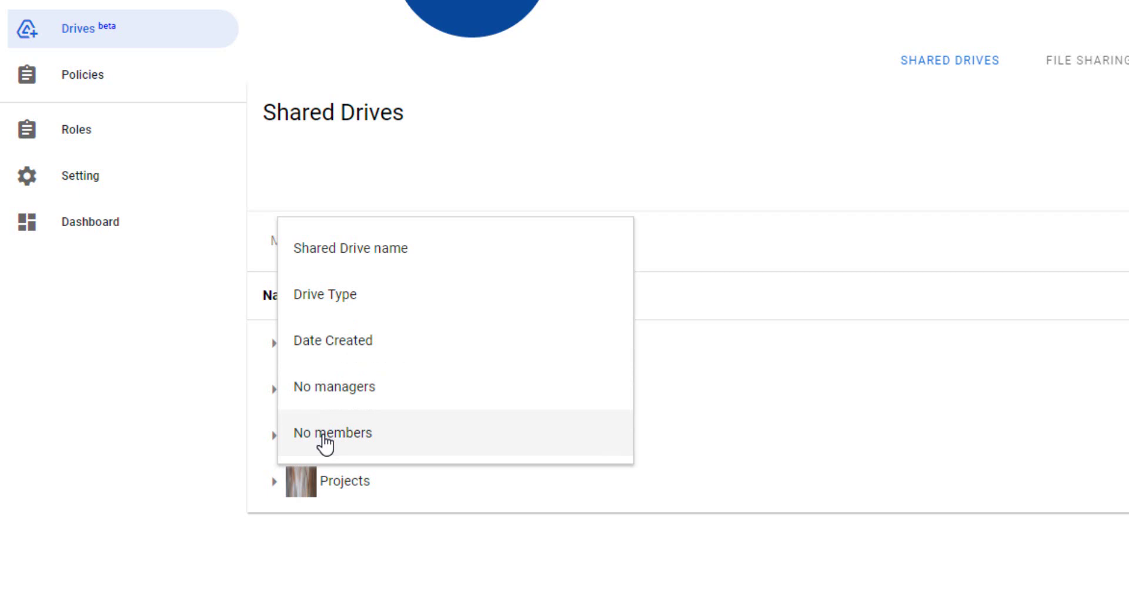
click(325, 301)
click(356, 241)
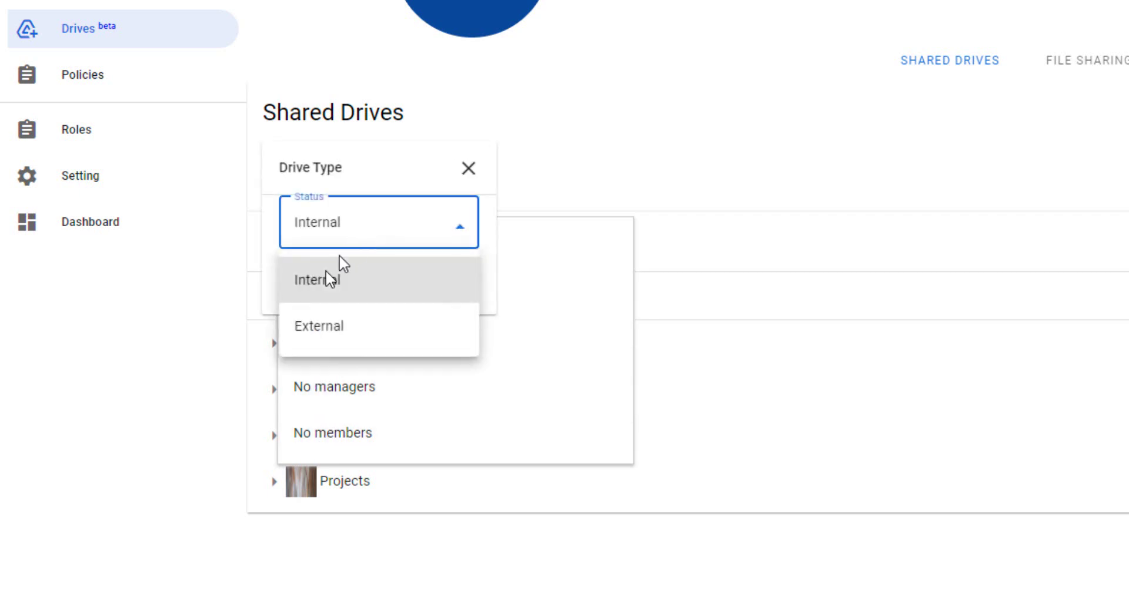
click(316, 291)
click(453, 289)
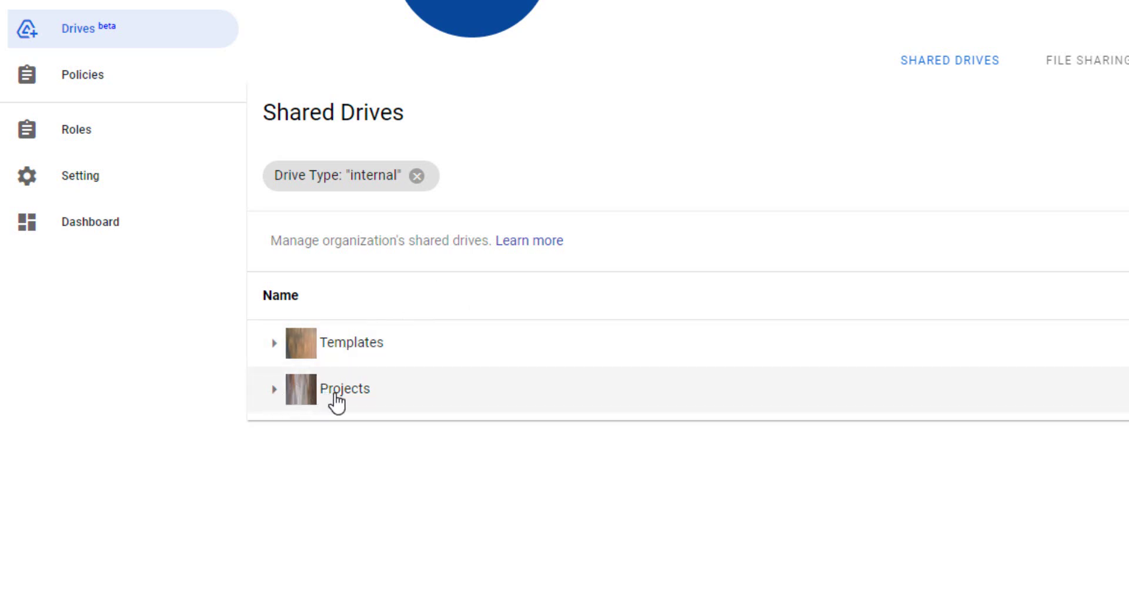
right_click(336, 403)
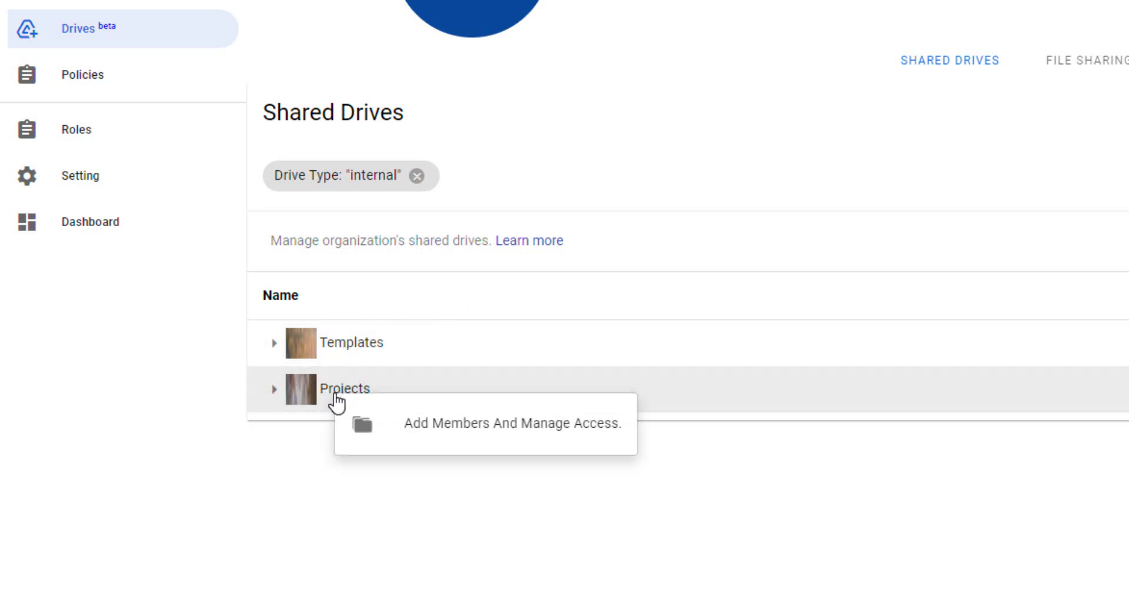
click(494, 435)
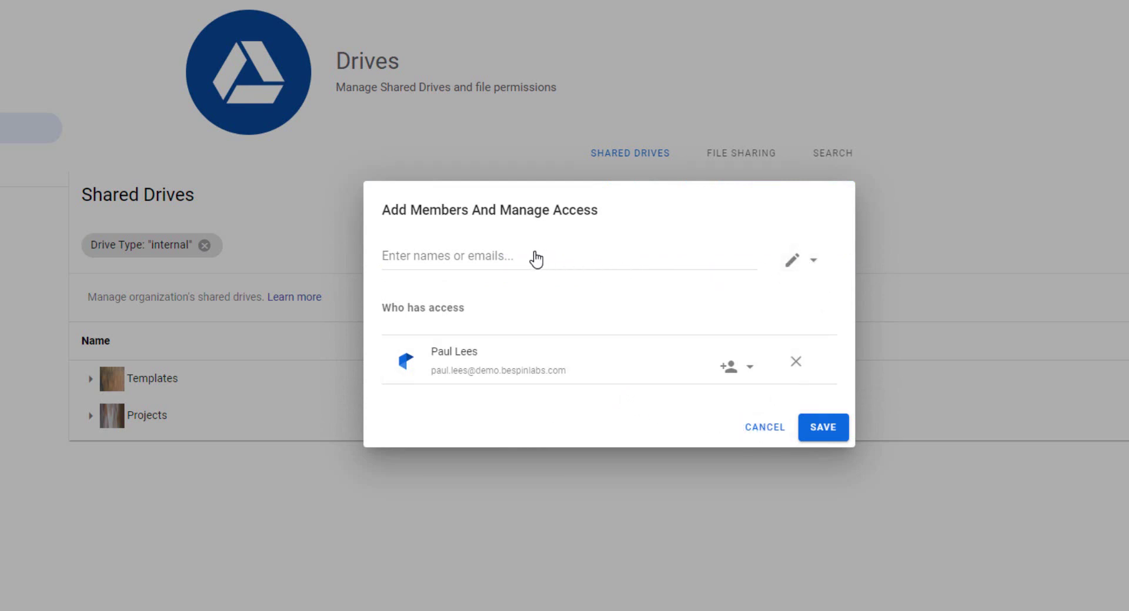
click(760, 435)
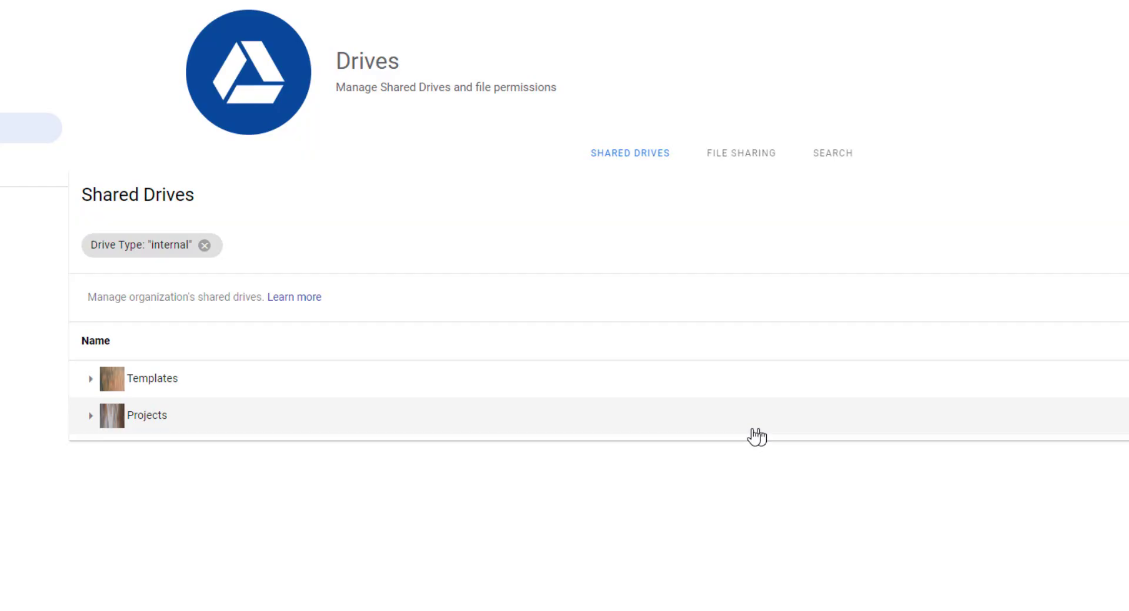
Copy Client Folder from the Templates drive into the Clients folder under Projects
click(90, 416)
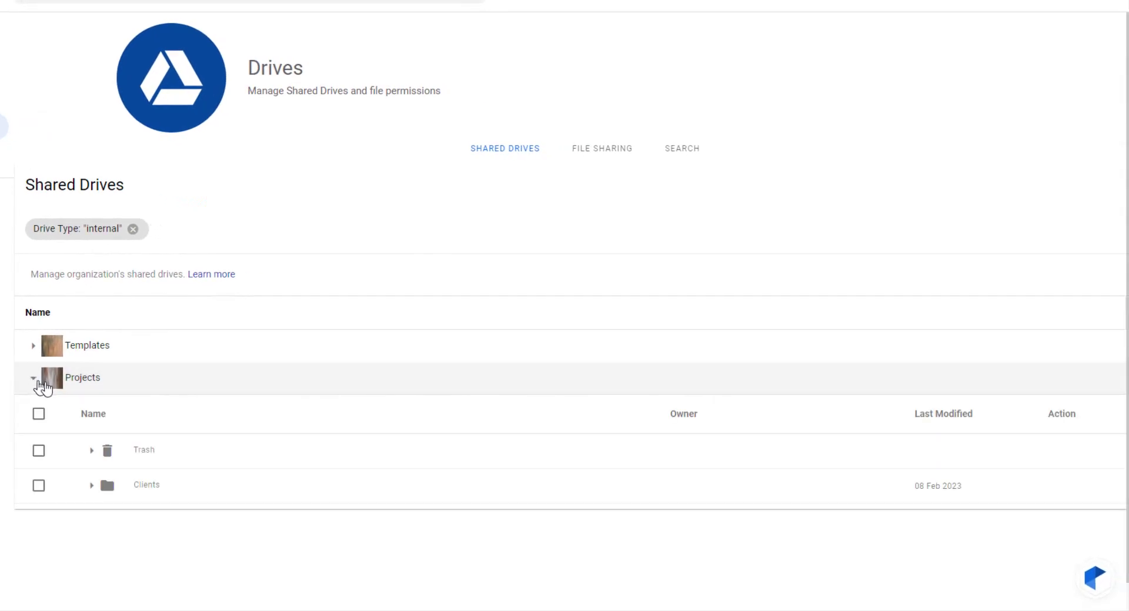
scroll(362, 400, down, 2)
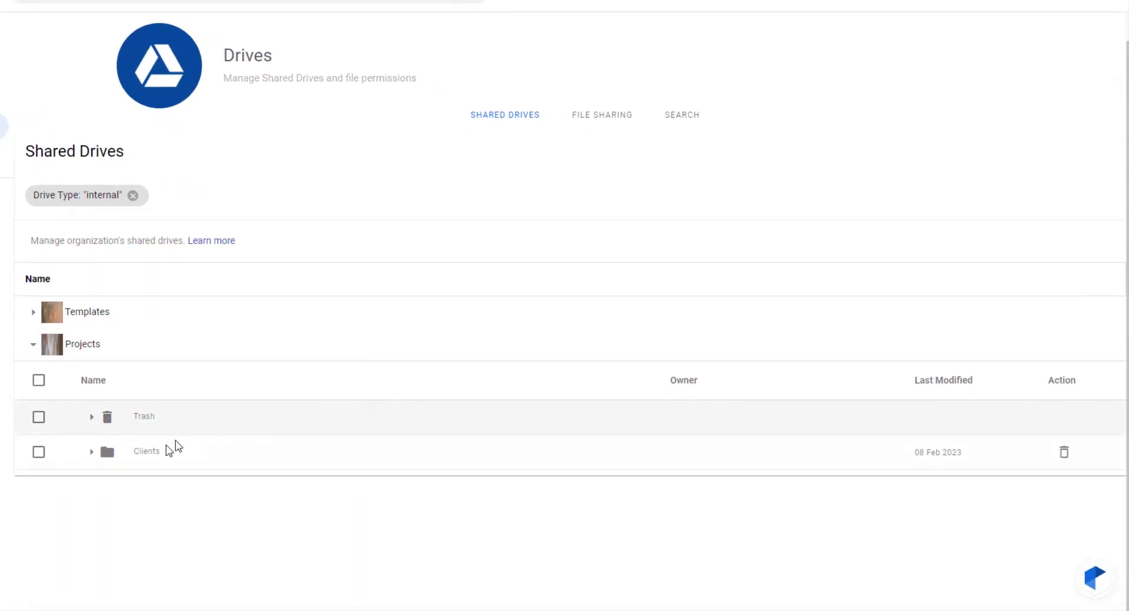
right_click(153, 450)
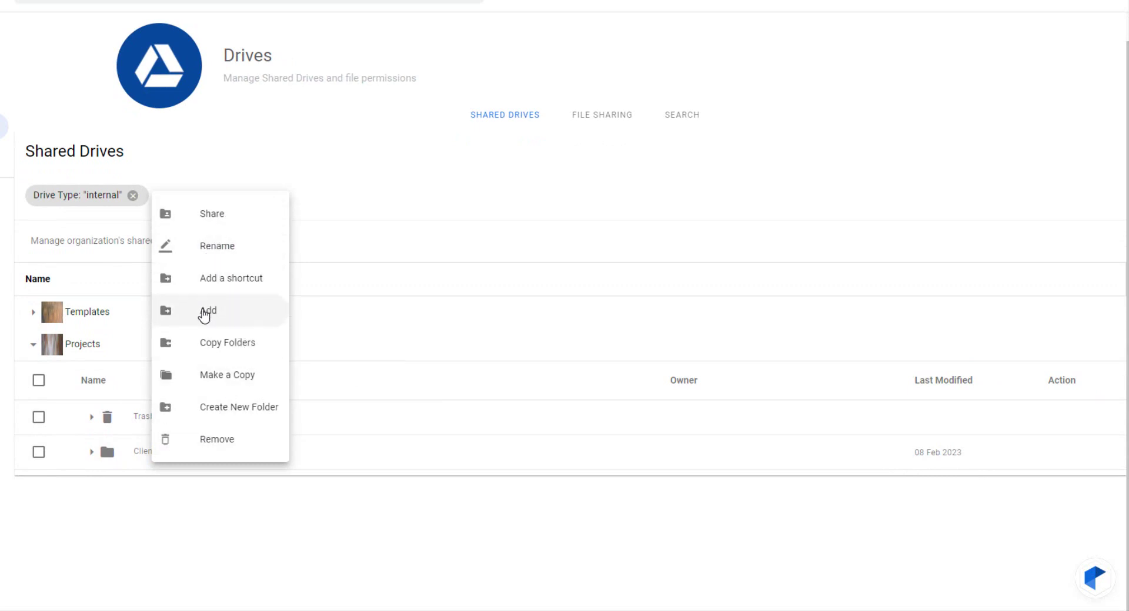
click(215, 347)
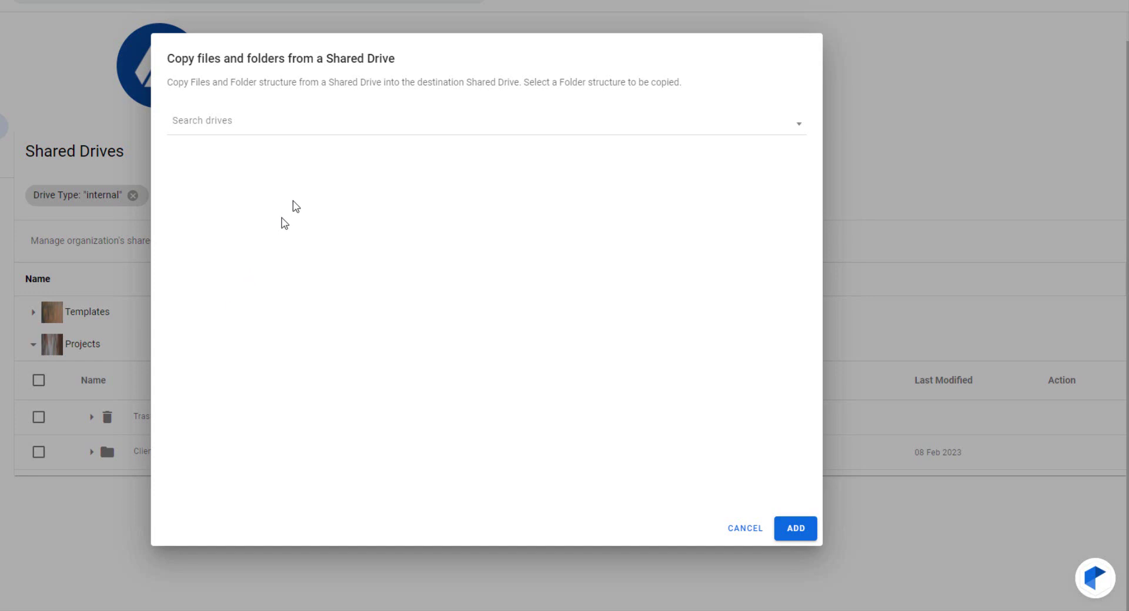
click(333, 132)
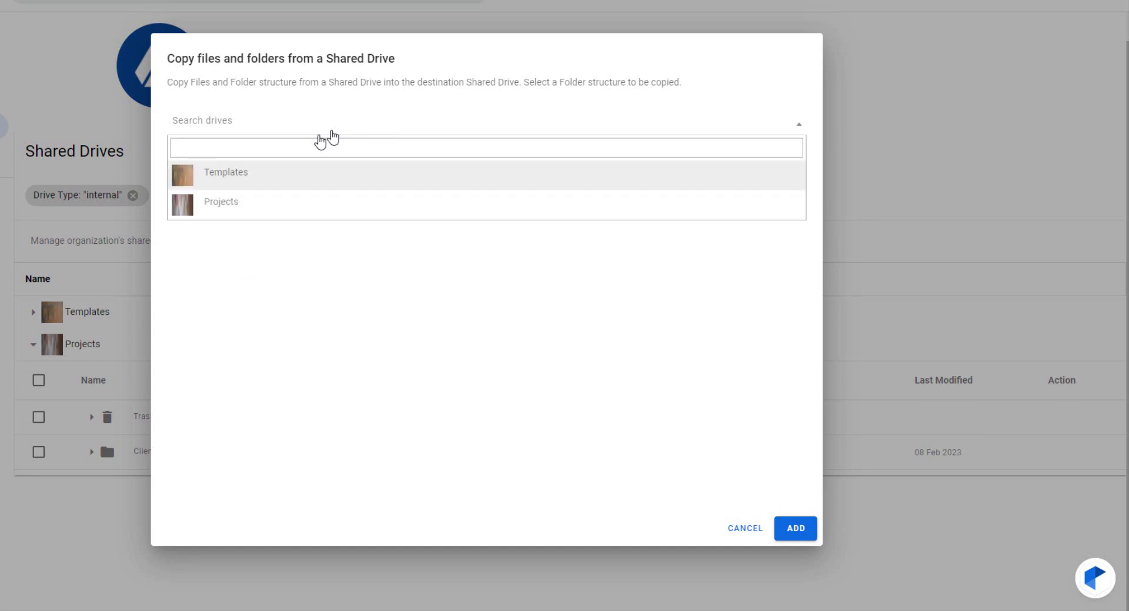
click(230, 179)
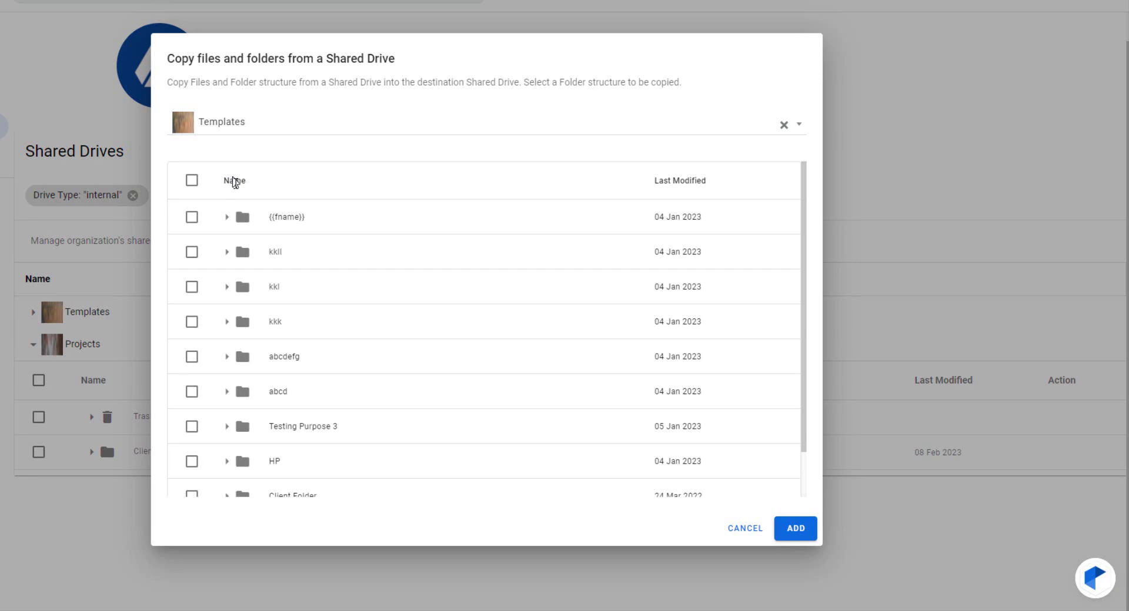
scroll(276, 239, down, 2)
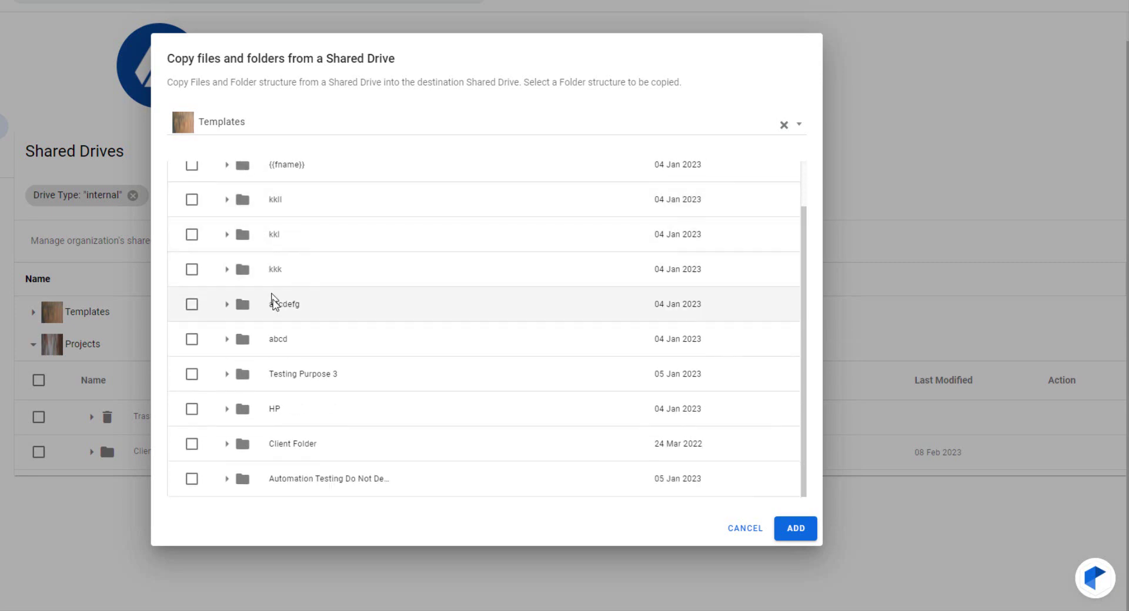
click(191, 446)
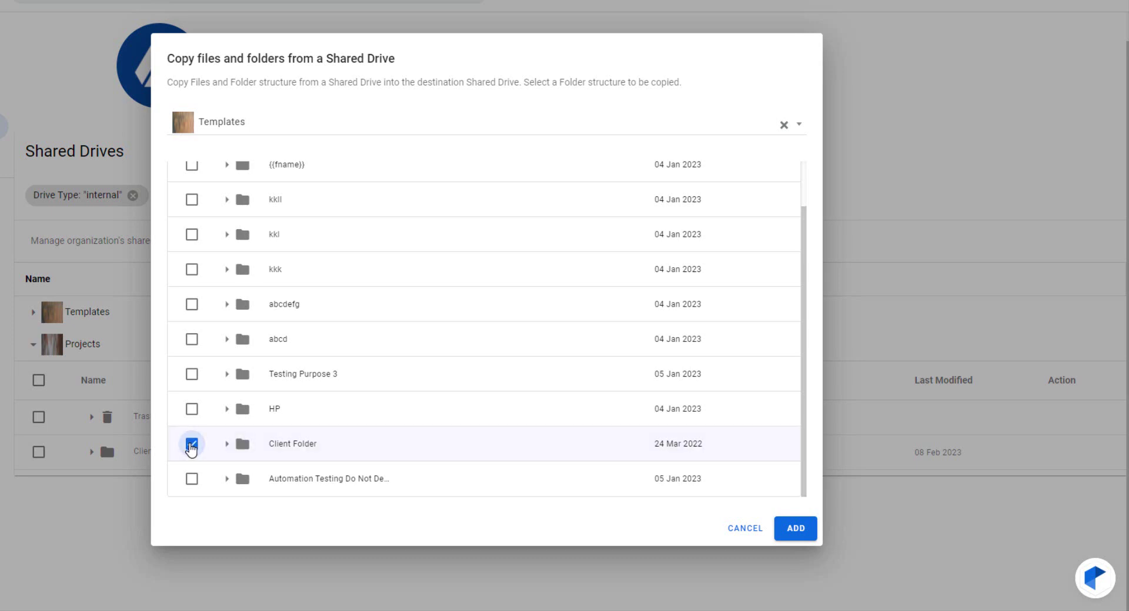
click(789, 531)
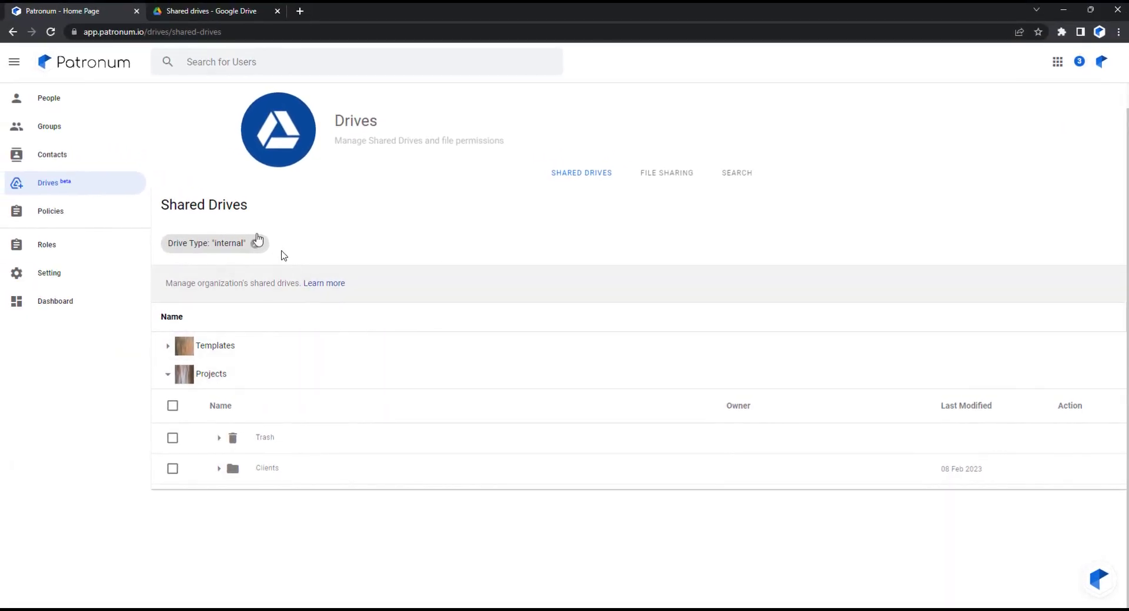
In Google Drive, confirm Projects > Clients > Client Folder > Finances holds the copied P&L and Balance Sheet
click(184, 11)
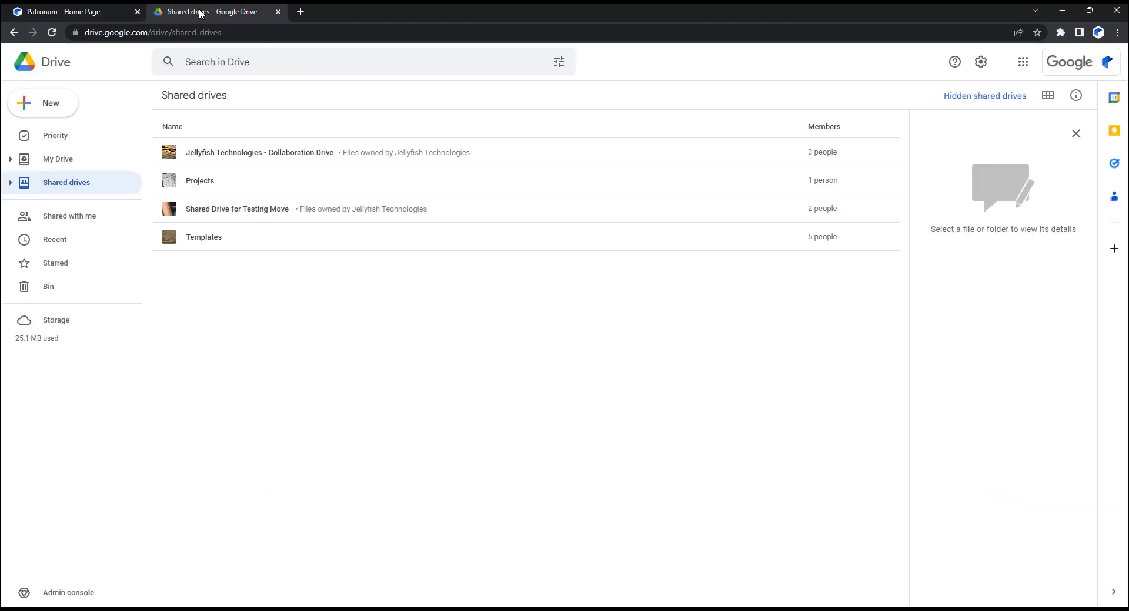
double_click(197, 182)
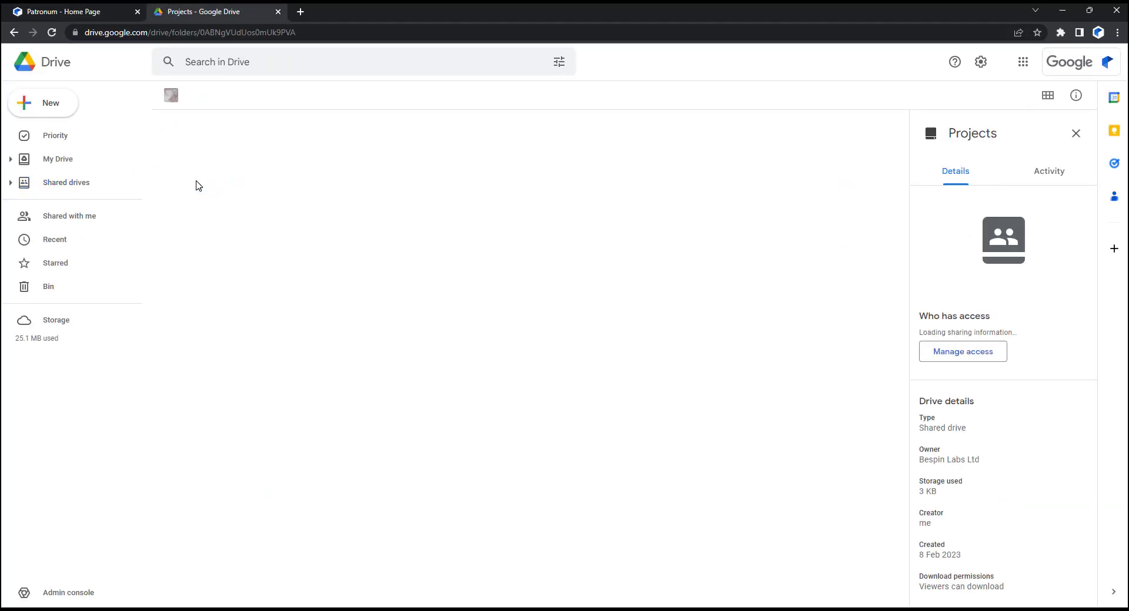
double_click(198, 303)
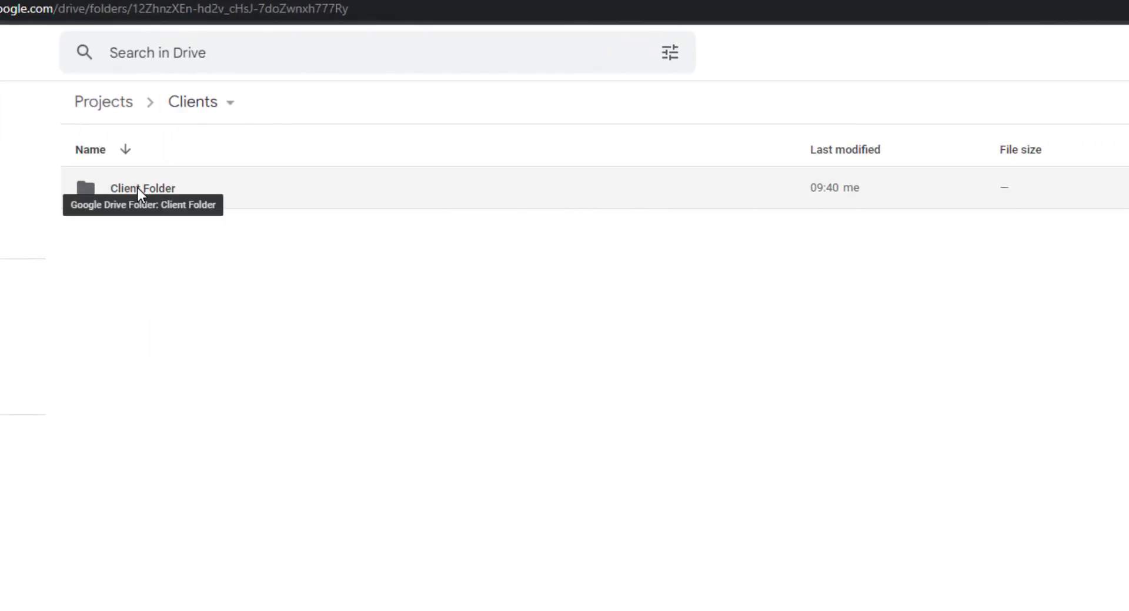
double_click(137, 188)
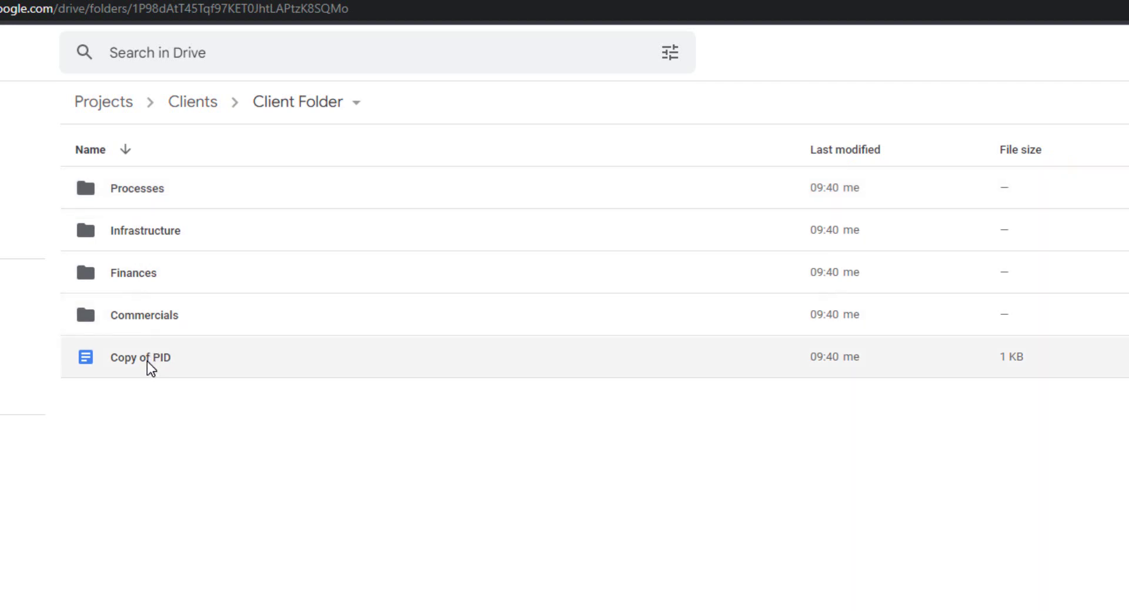
double_click(123, 275)
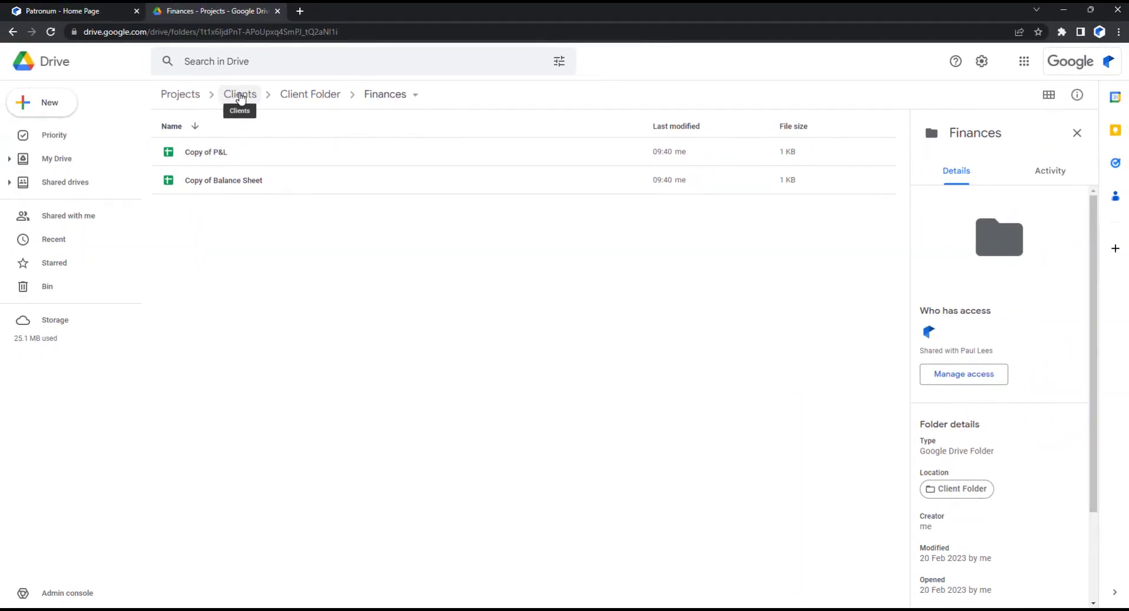
click(240, 96)
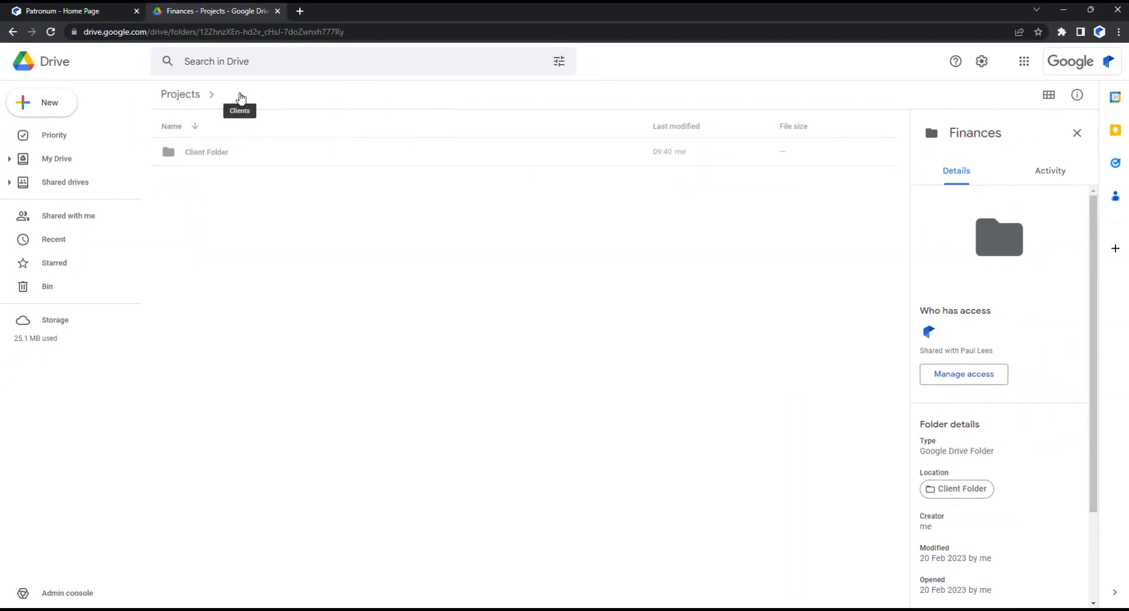
click(76, 16)
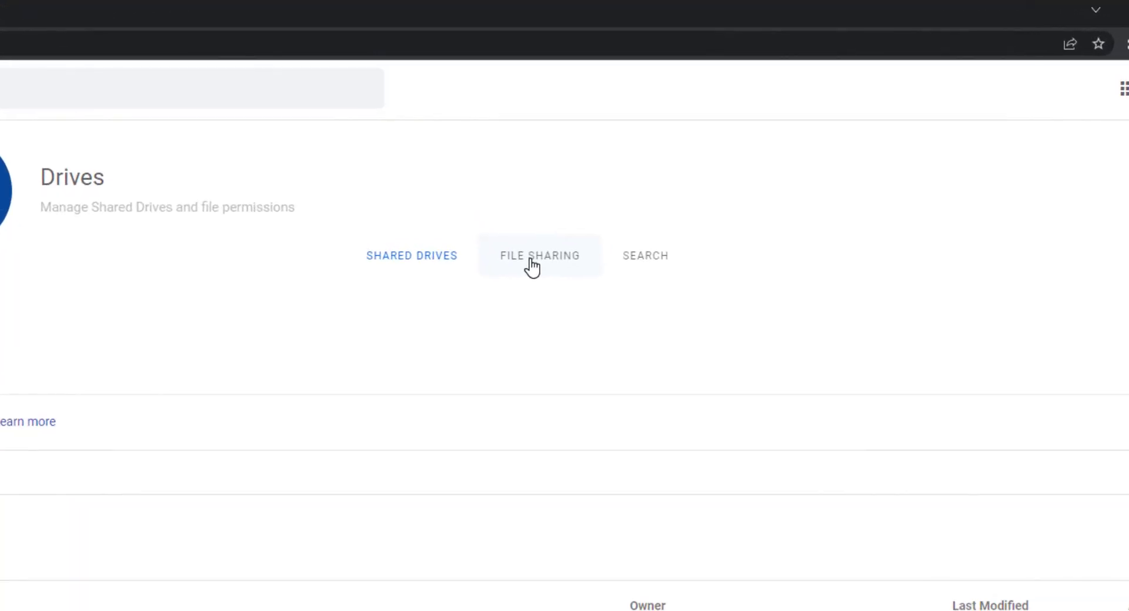
Open File Sharing and browse the files shared with Anyone with the link, then close the list
click(531, 260)
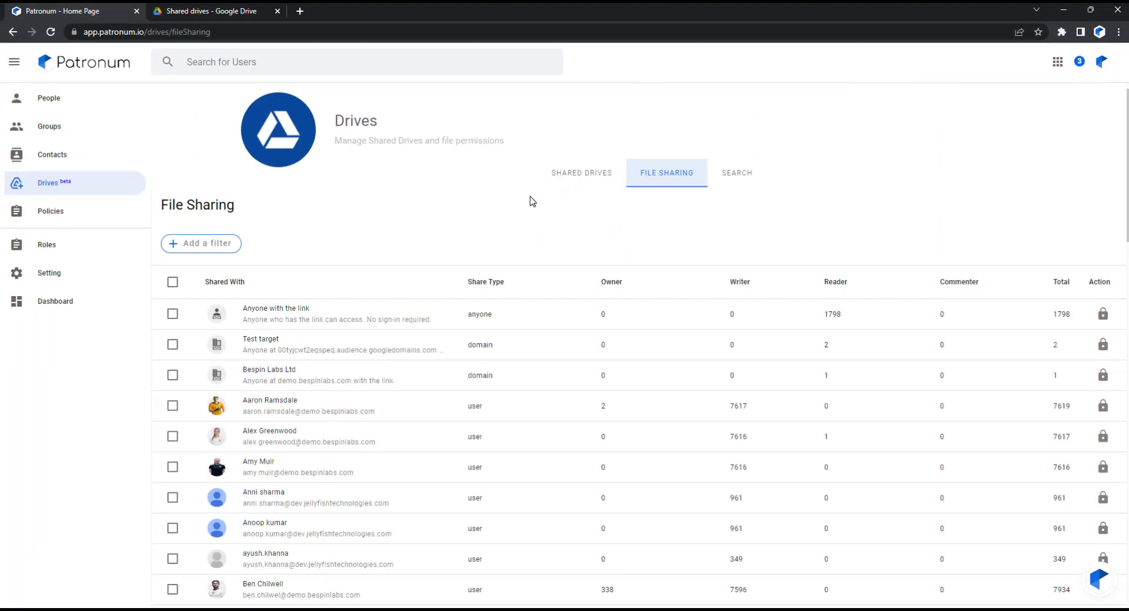
click(281, 318)
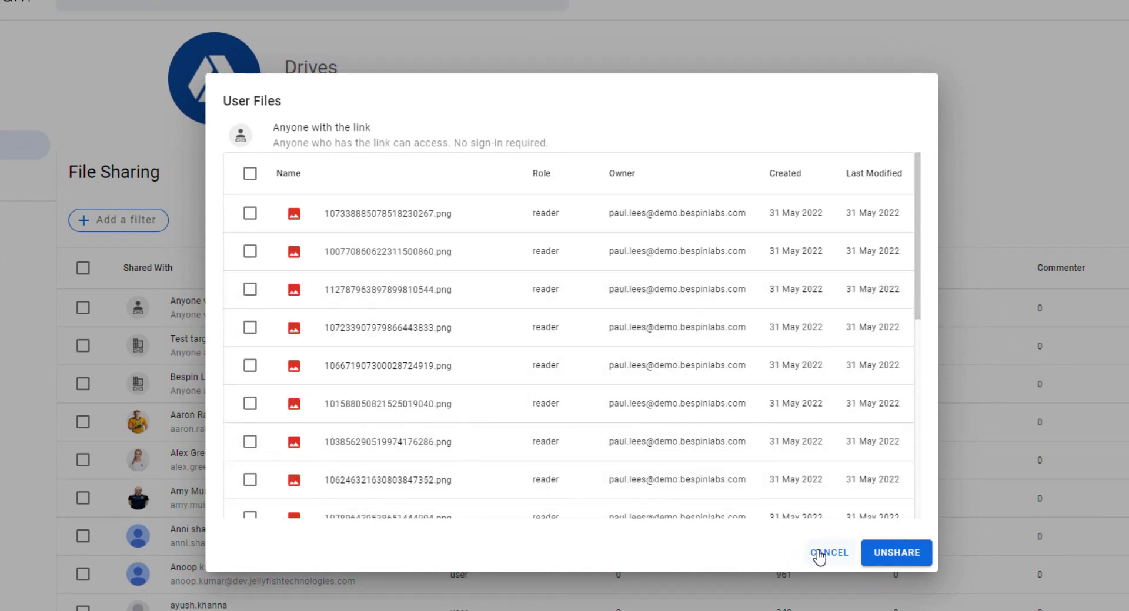
scroll(811, 458, down, 5)
scroll(809, 414, up, 2)
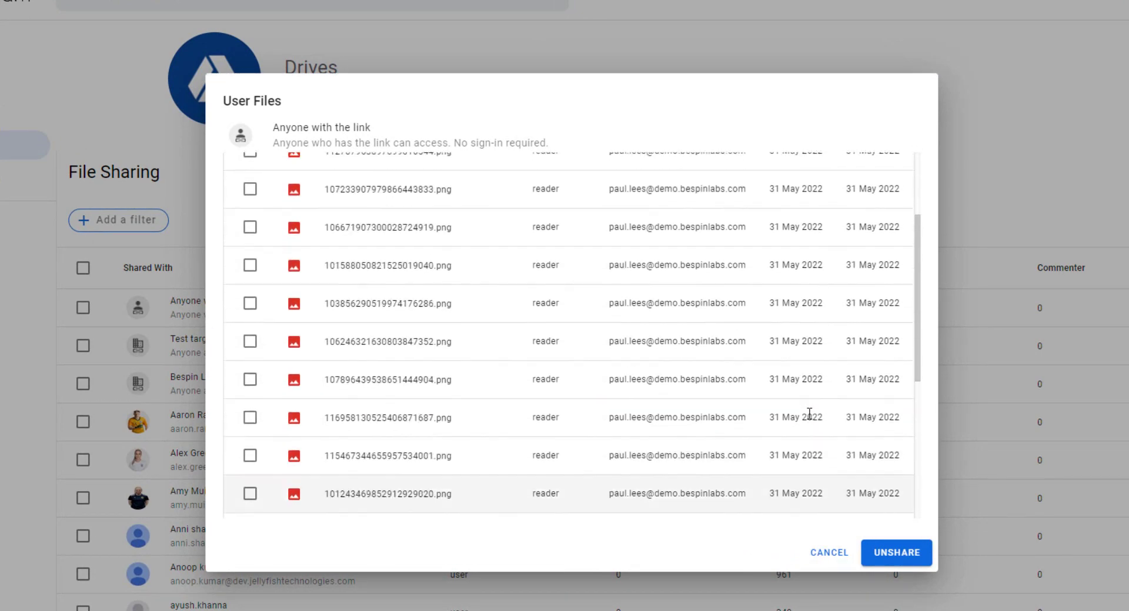
scroll(809, 413, up, 2)
click(830, 554)
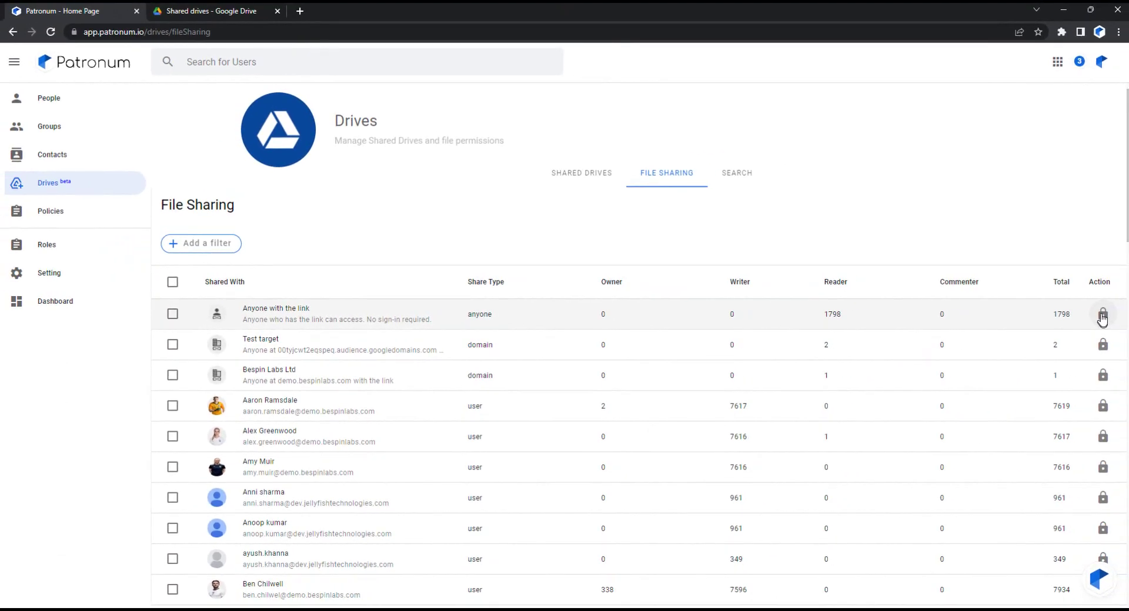
Start unsharing the Anyone with the link files but cancel the Link Sharing dialog unchanged
click(1102, 316)
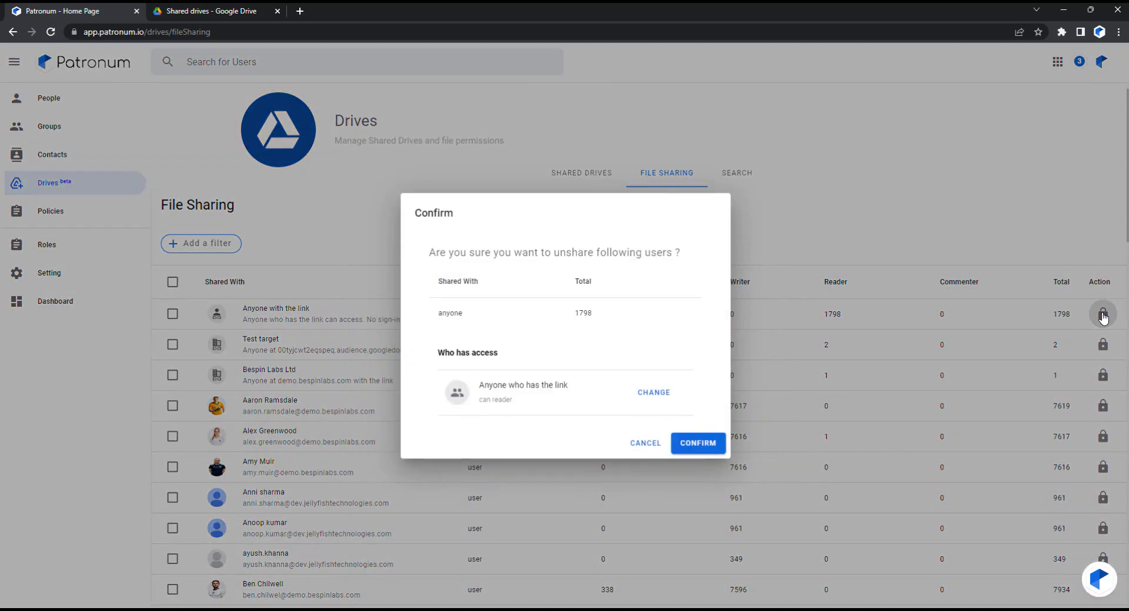
click(653, 393)
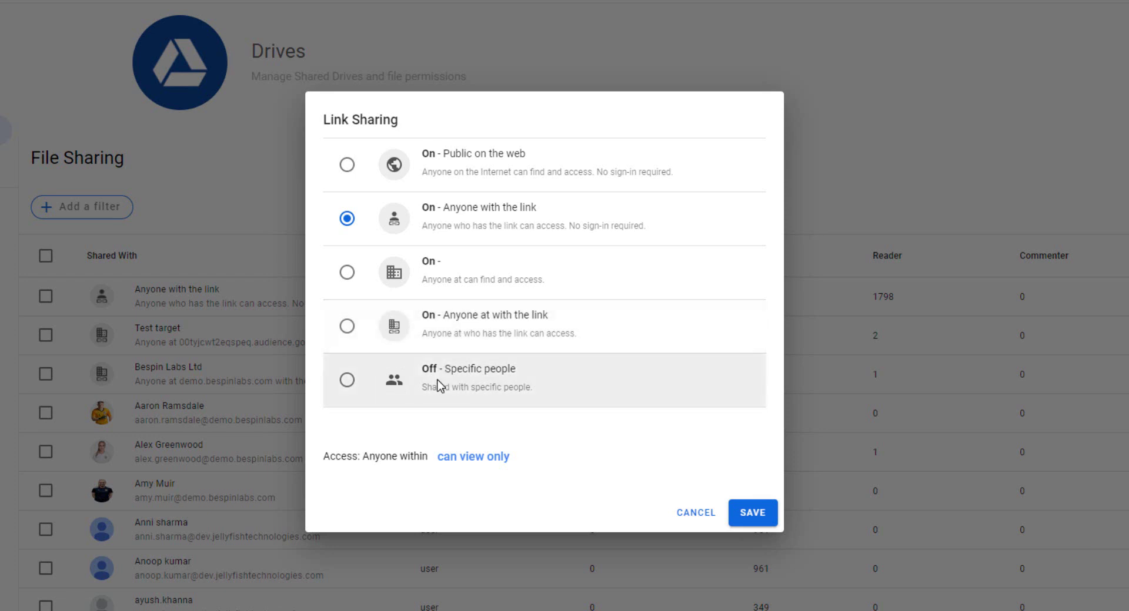
click(692, 517)
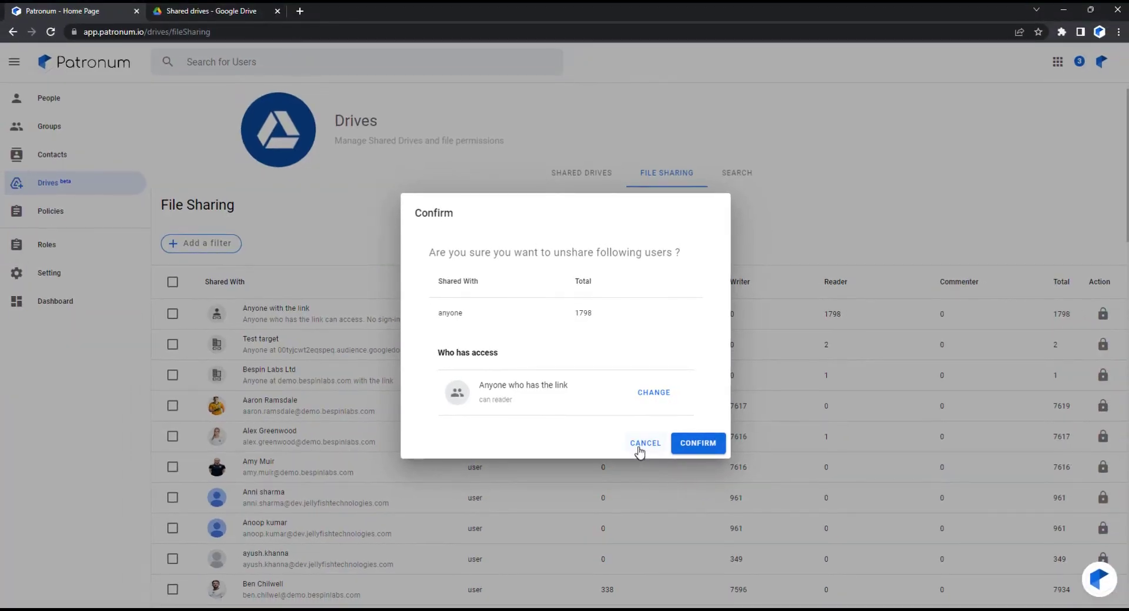
click(639, 450)
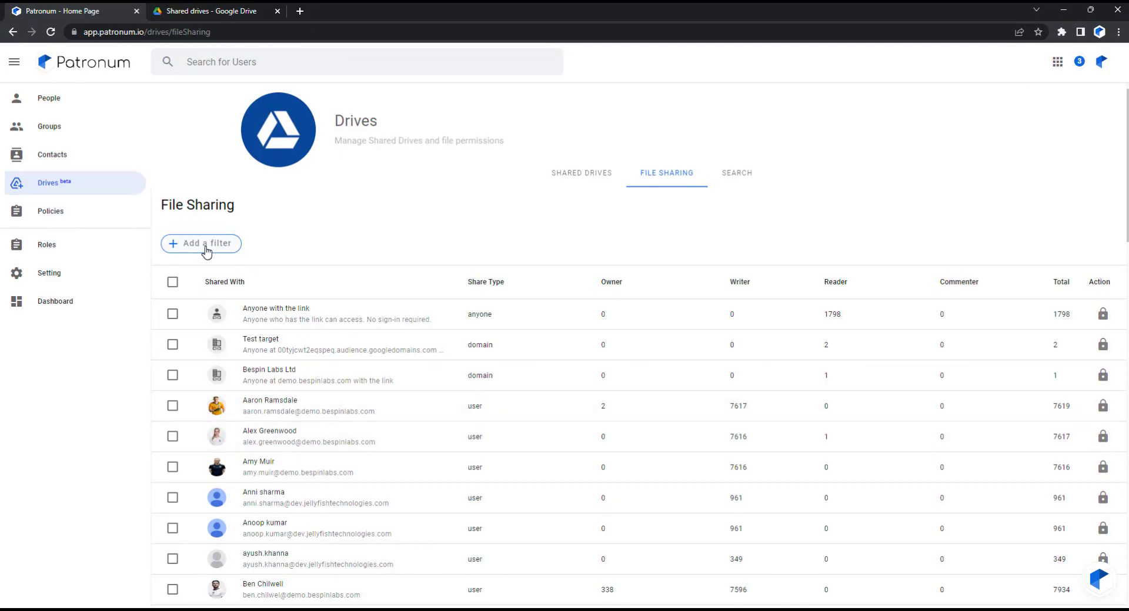
Apply the External filter to the File Sharing list and scroll through the external targets
click(206, 245)
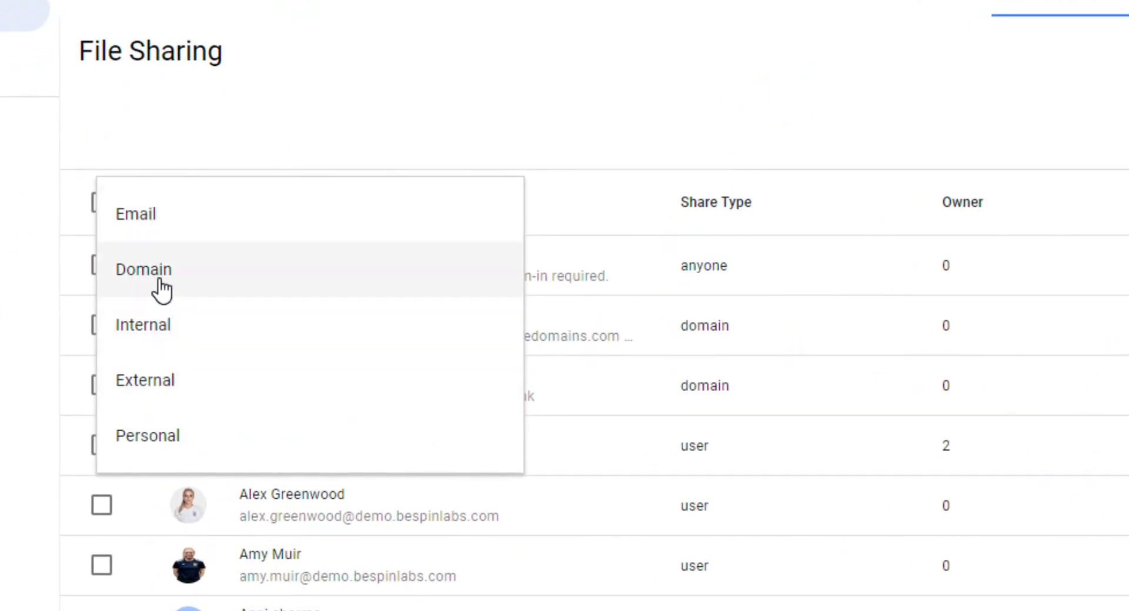
click(144, 383)
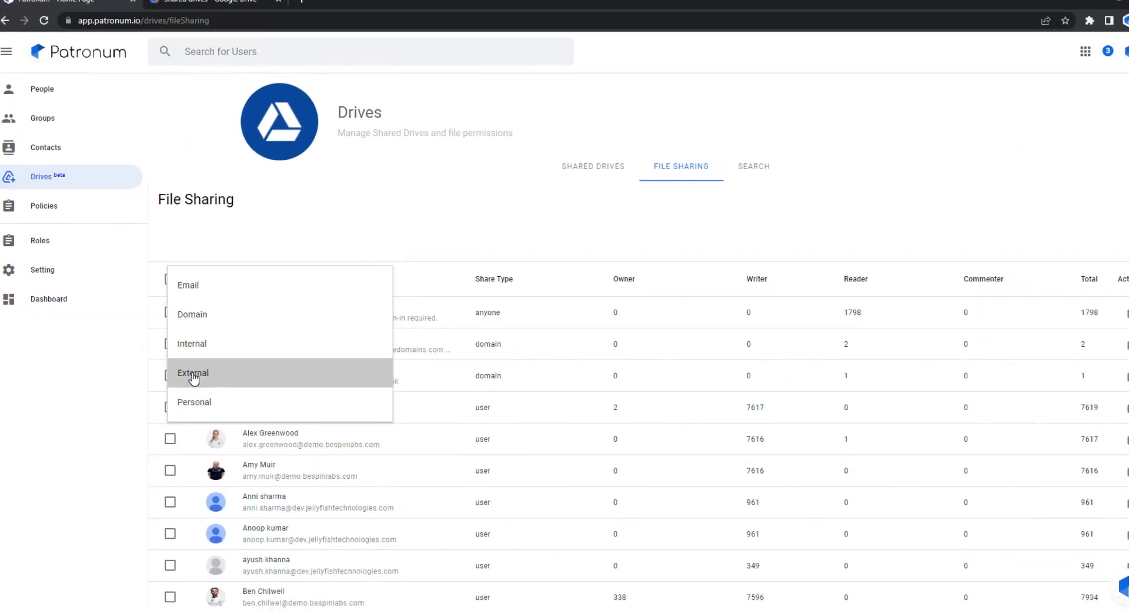
click(160, 387)
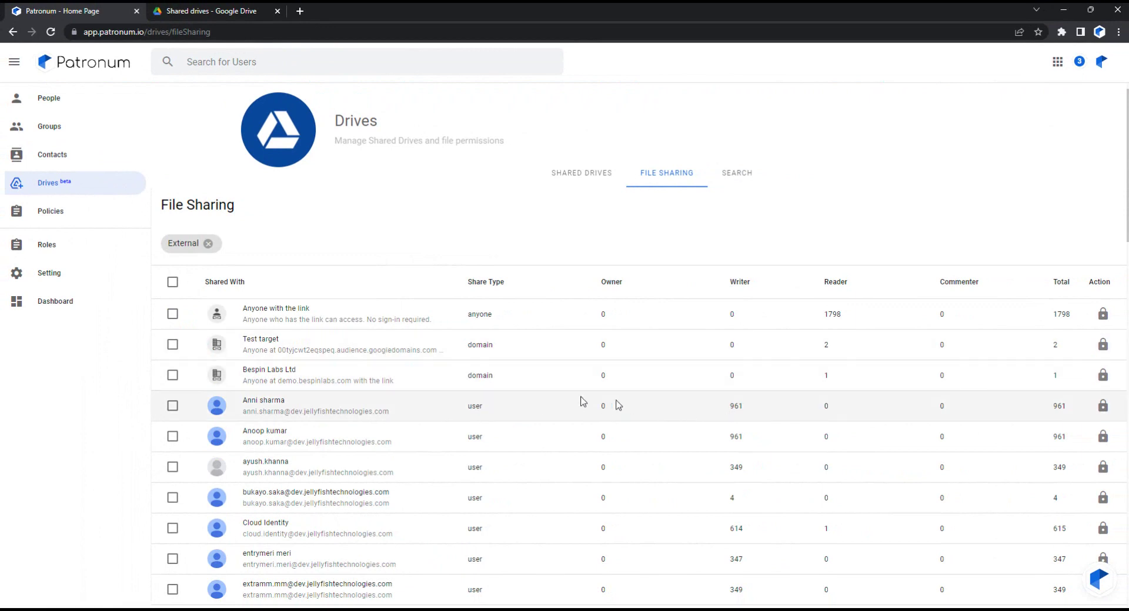
scroll(555, 395, down, 3)
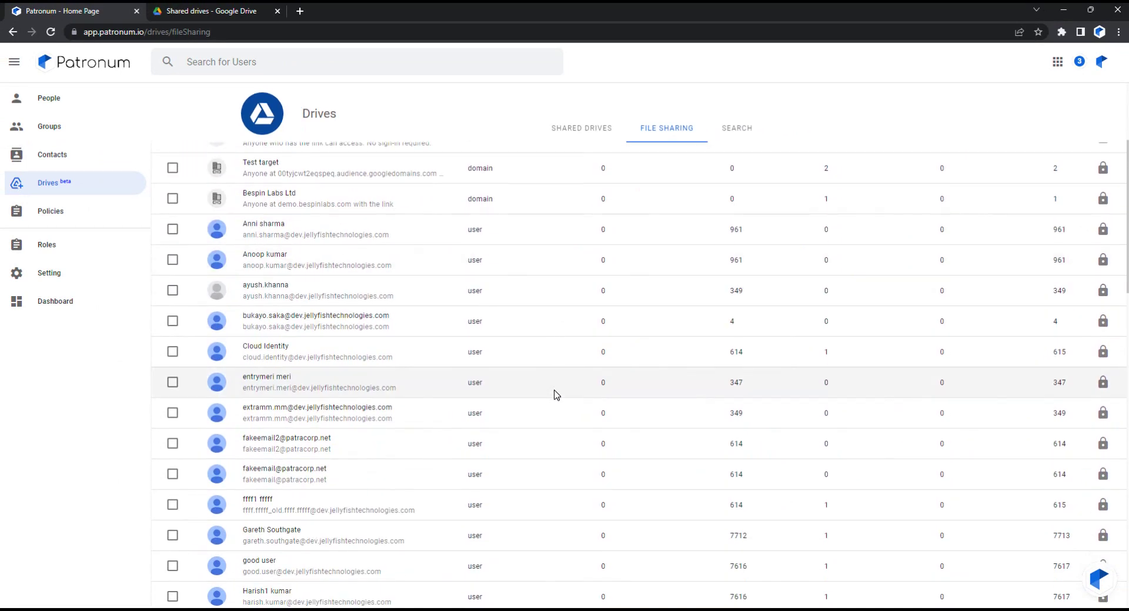
scroll(554, 395, down, 2)
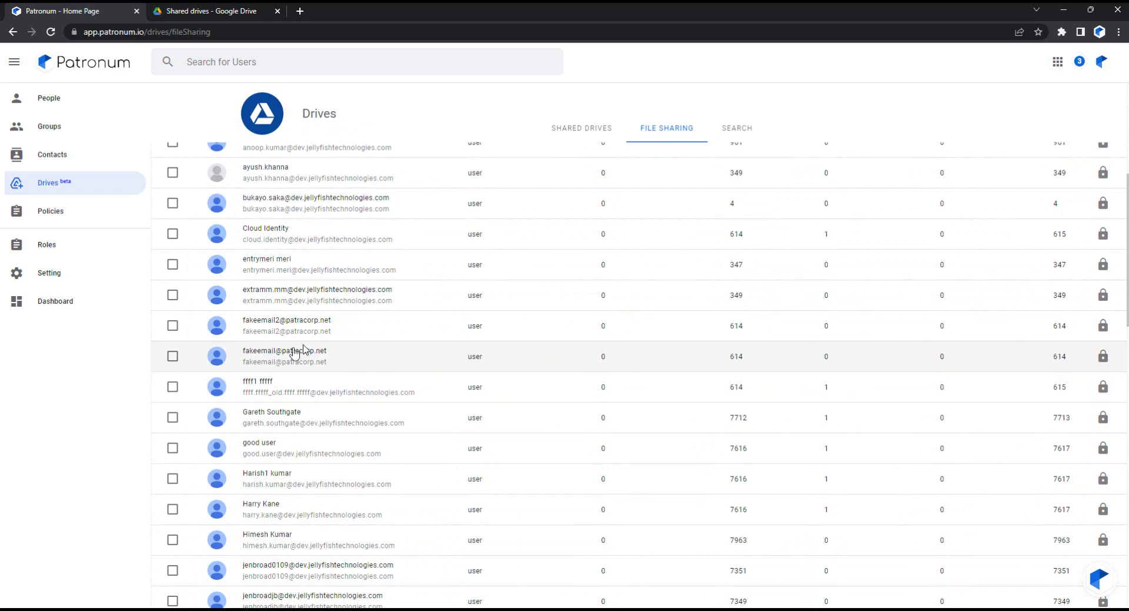
Select all 20 files shared with the external user and submit an unshare request for approval
click(276, 358)
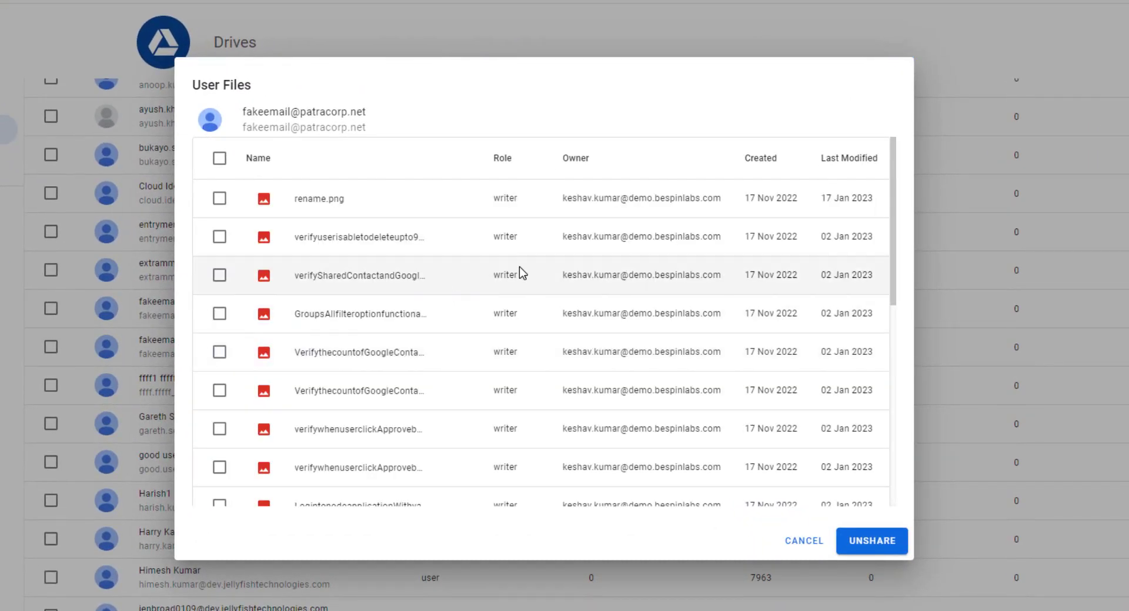
scroll(517, 274, down, 2)
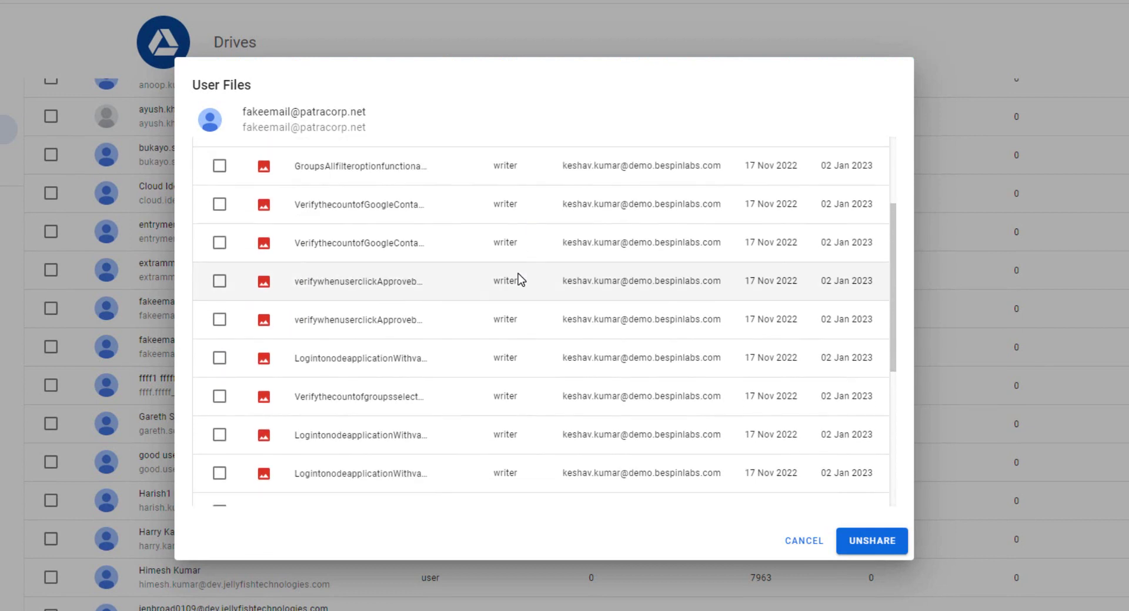
scroll(517, 273, up, 2)
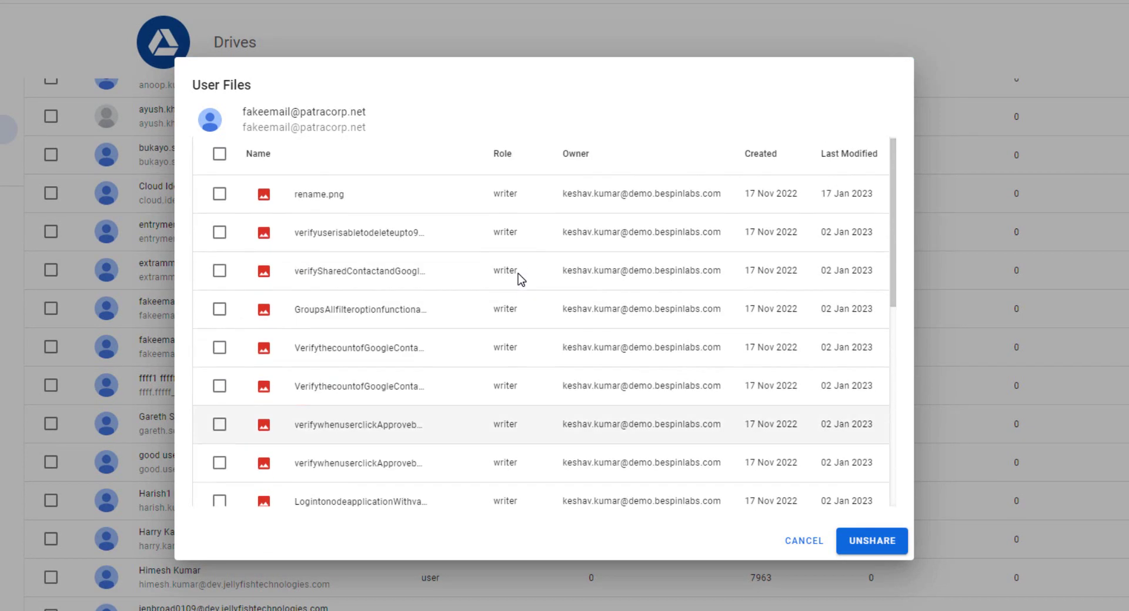
click(219, 158)
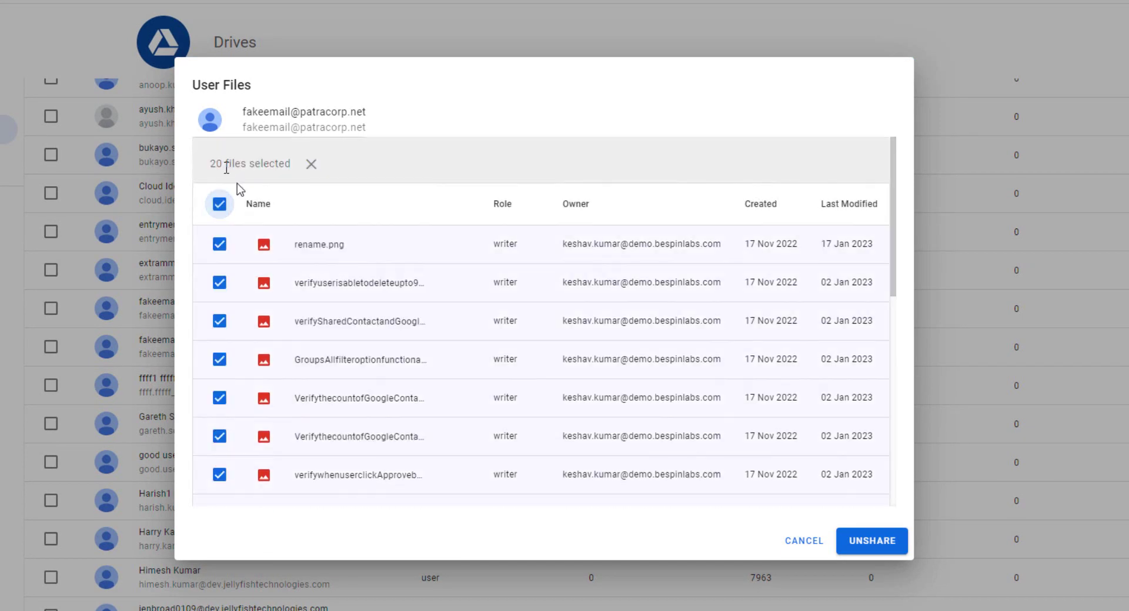
click(869, 542)
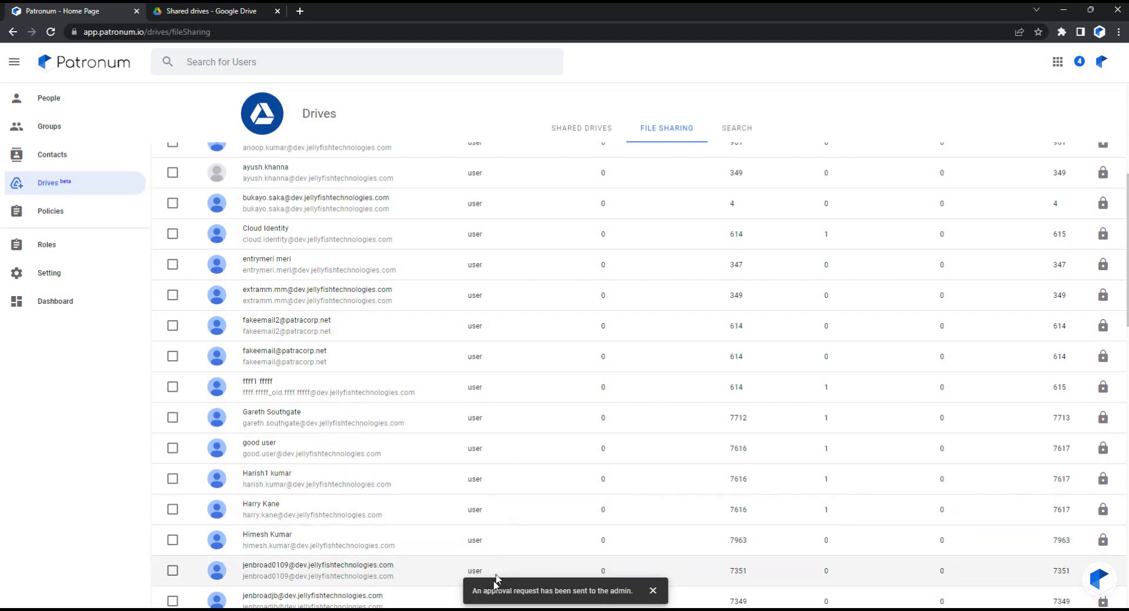
click(651, 591)
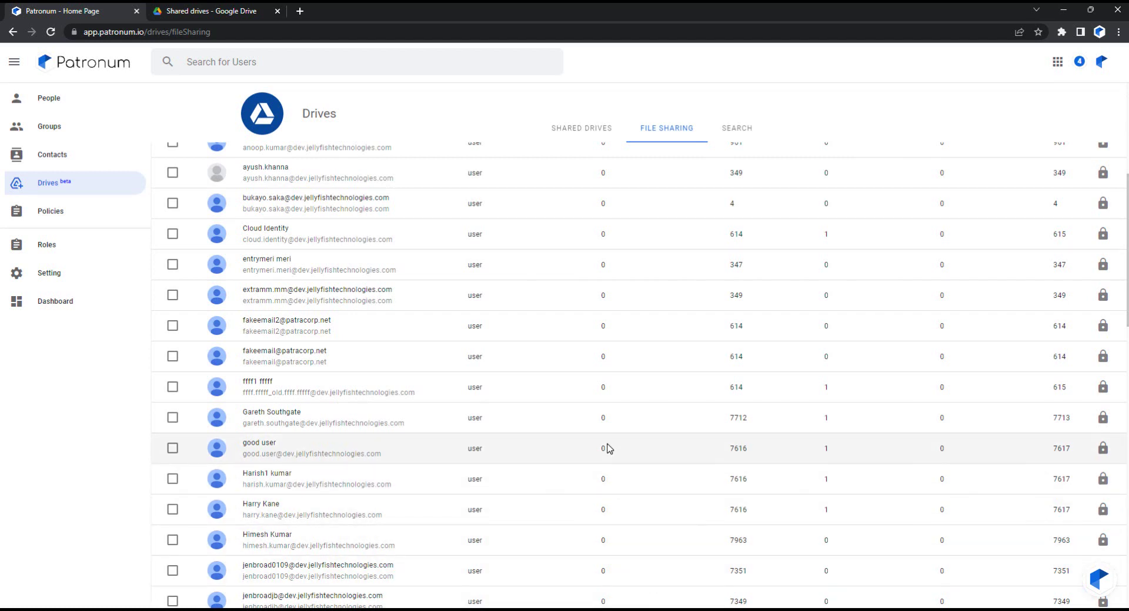
scroll(608, 448, up, 3)
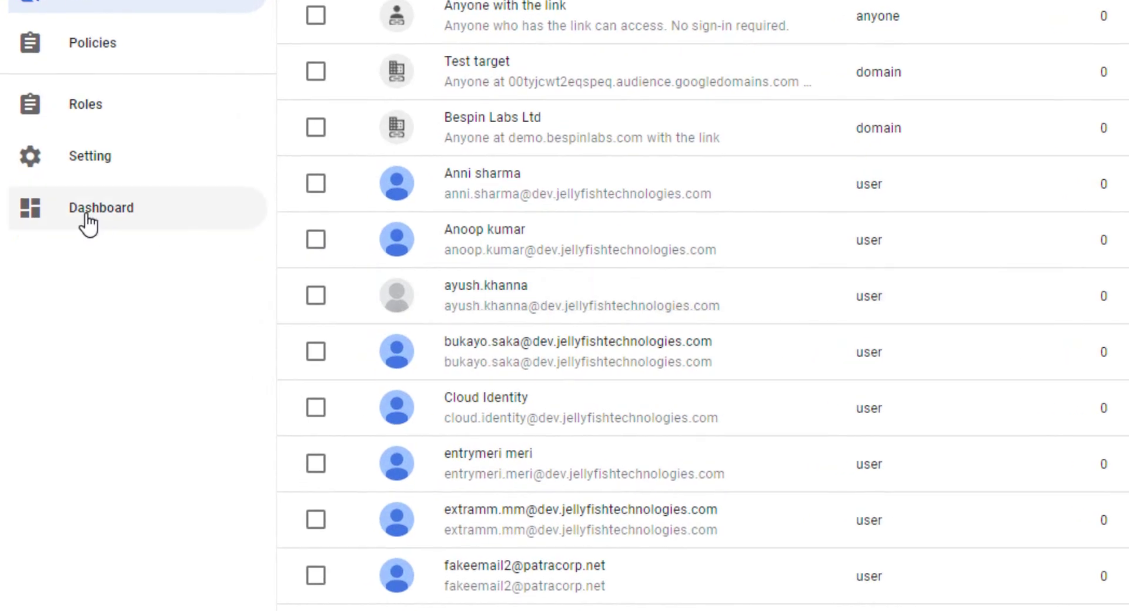
Approve the 20-file unsharing request on the Dashboard with I AGREE, then go back to Drives
click(86, 222)
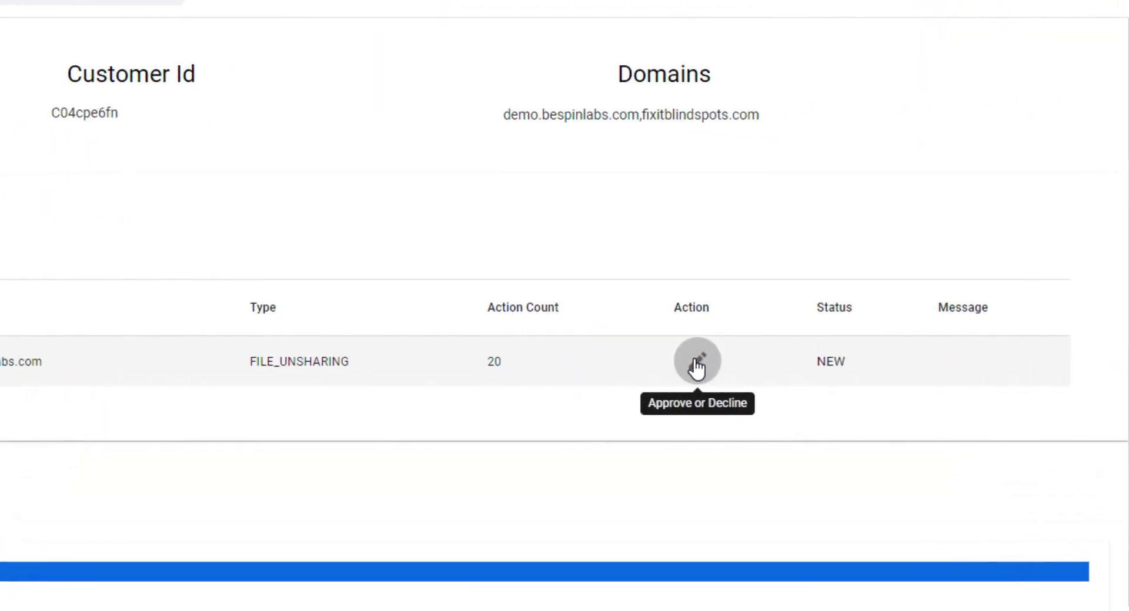
click(697, 368)
click(136, 428)
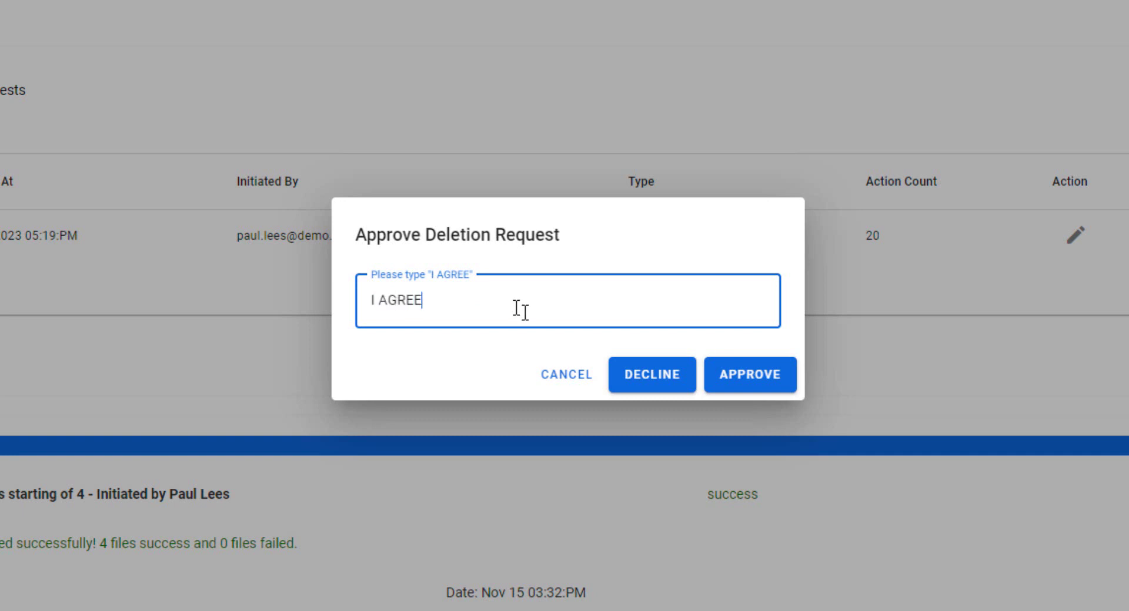
click(744, 380)
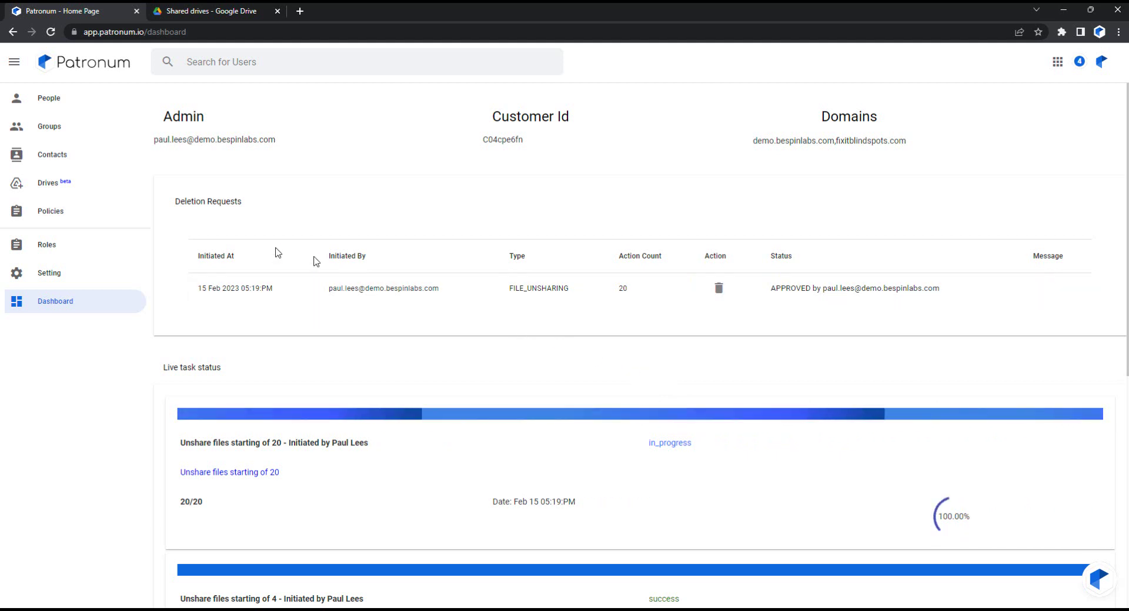
click(64, 191)
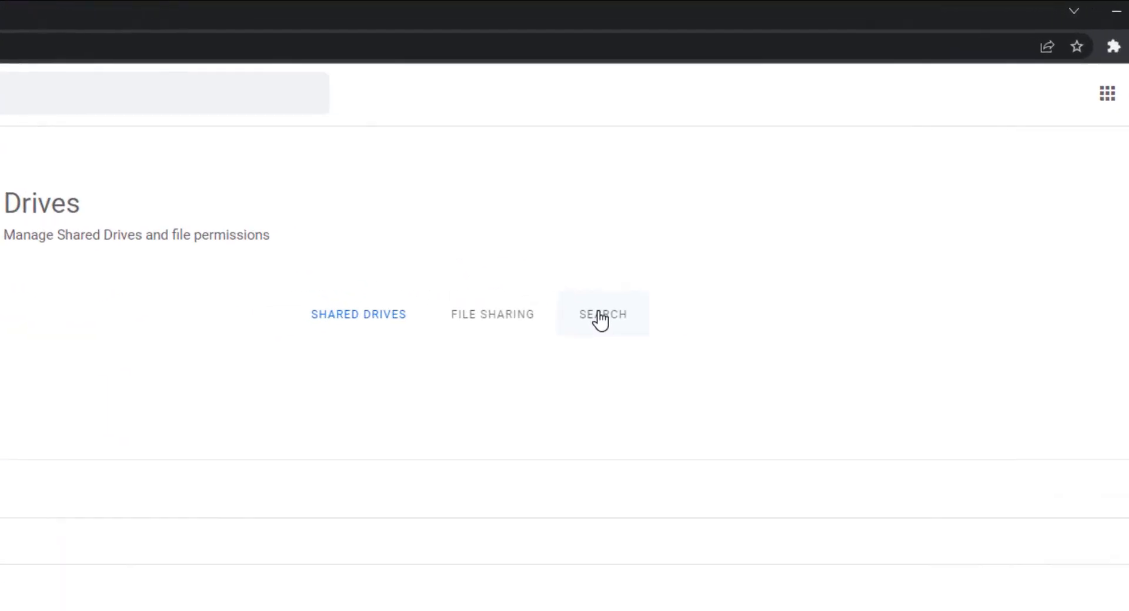
Search files with a Name filter starting with 'Email Signature', finding the banner and three image folders
click(599, 314)
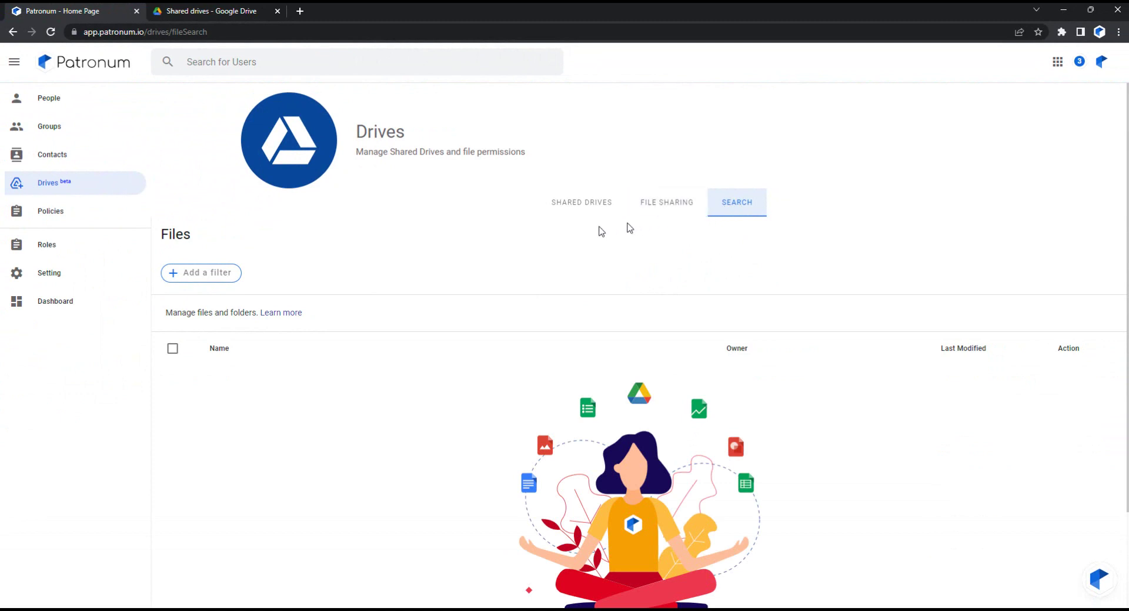
click(212, 277)
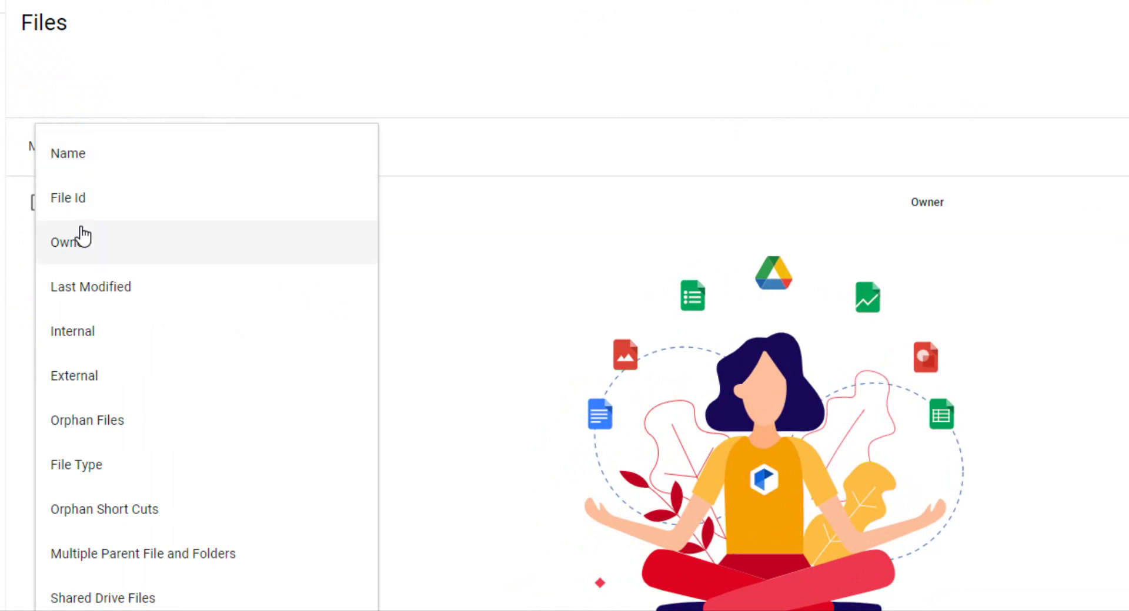
click(73, 158)
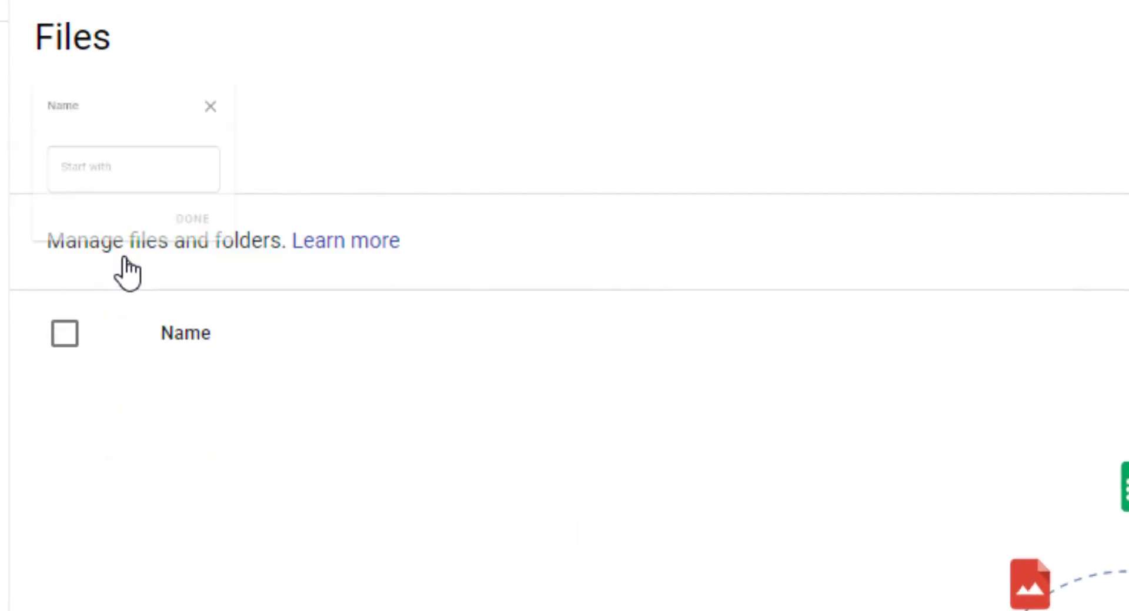
click(137, 258)
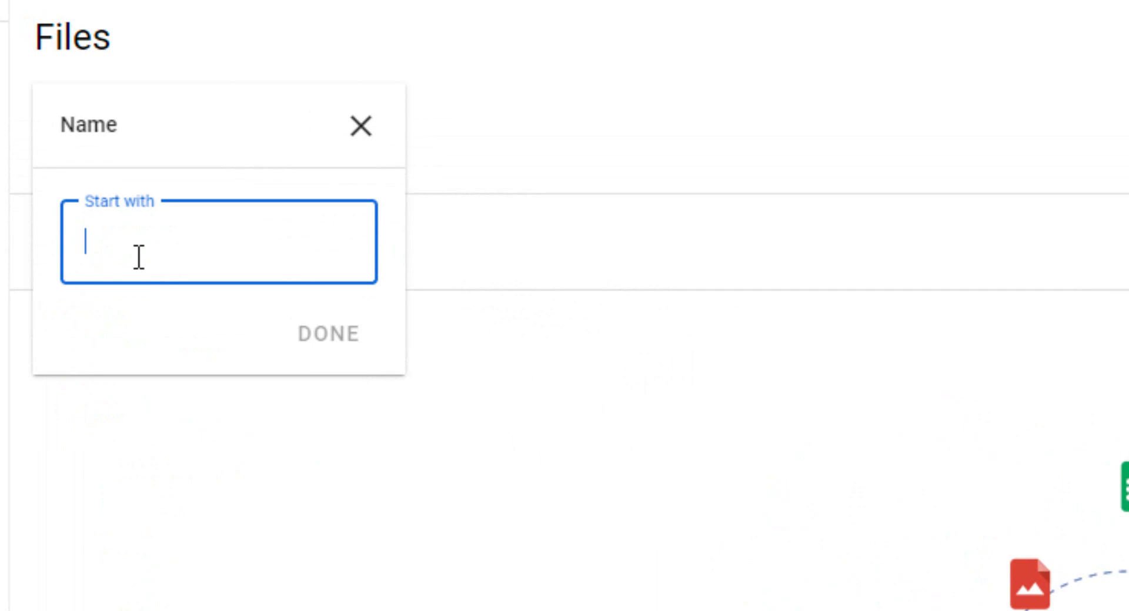
text(Email Si)
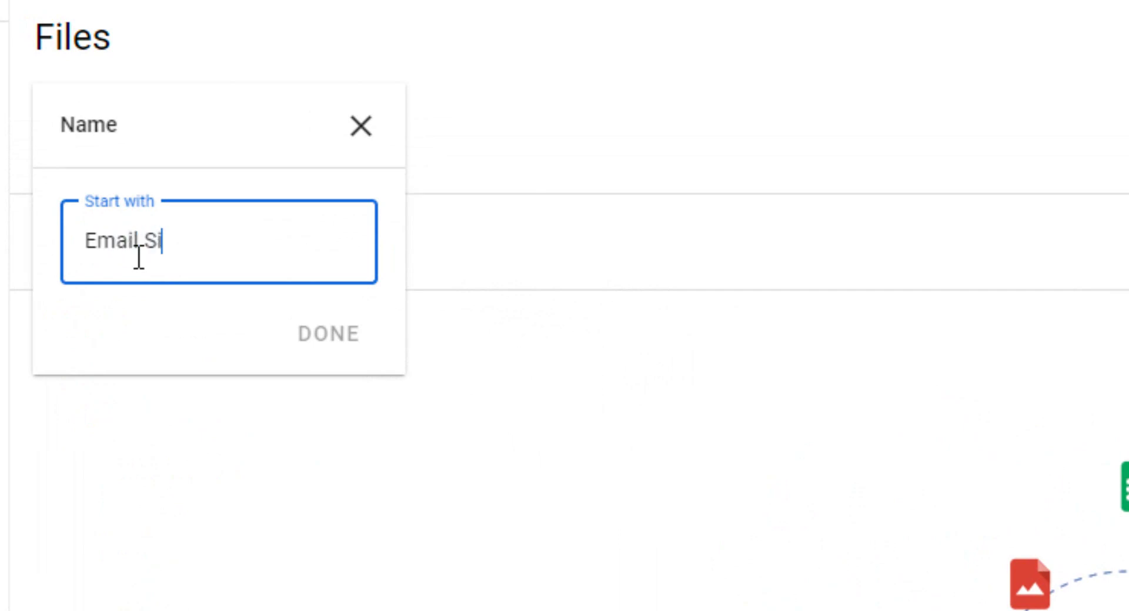
text(gnature)
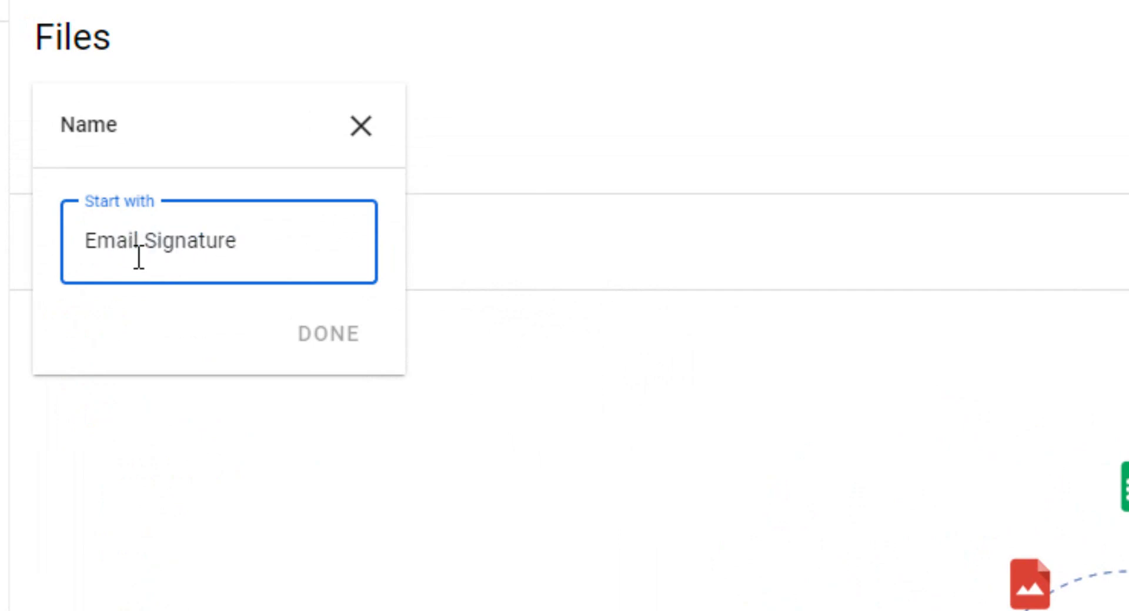
click(322, 335)
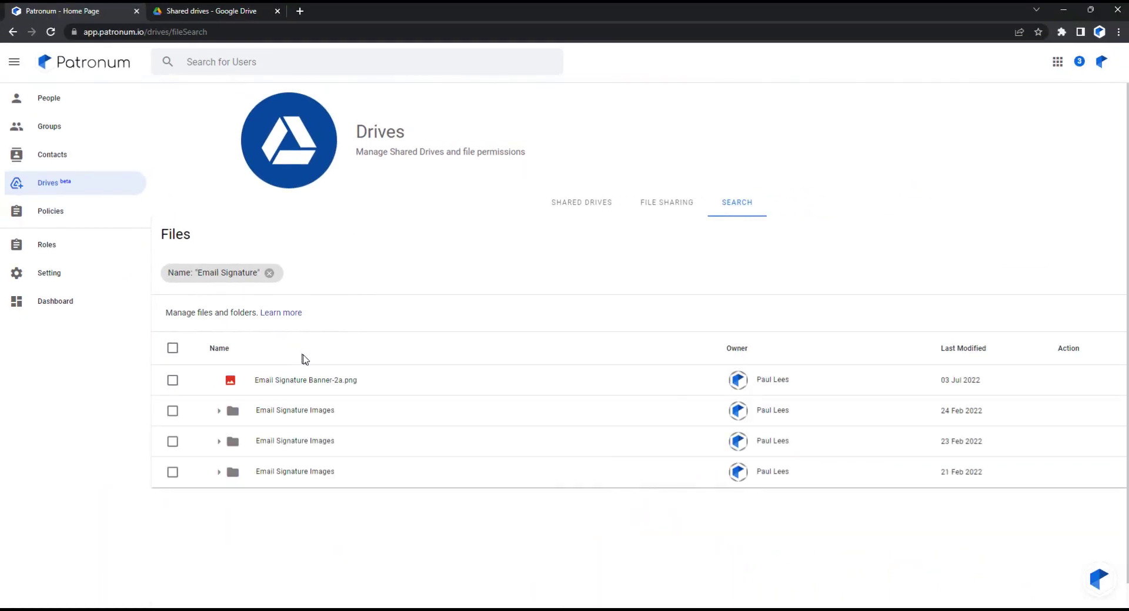
right_click(341, 381)
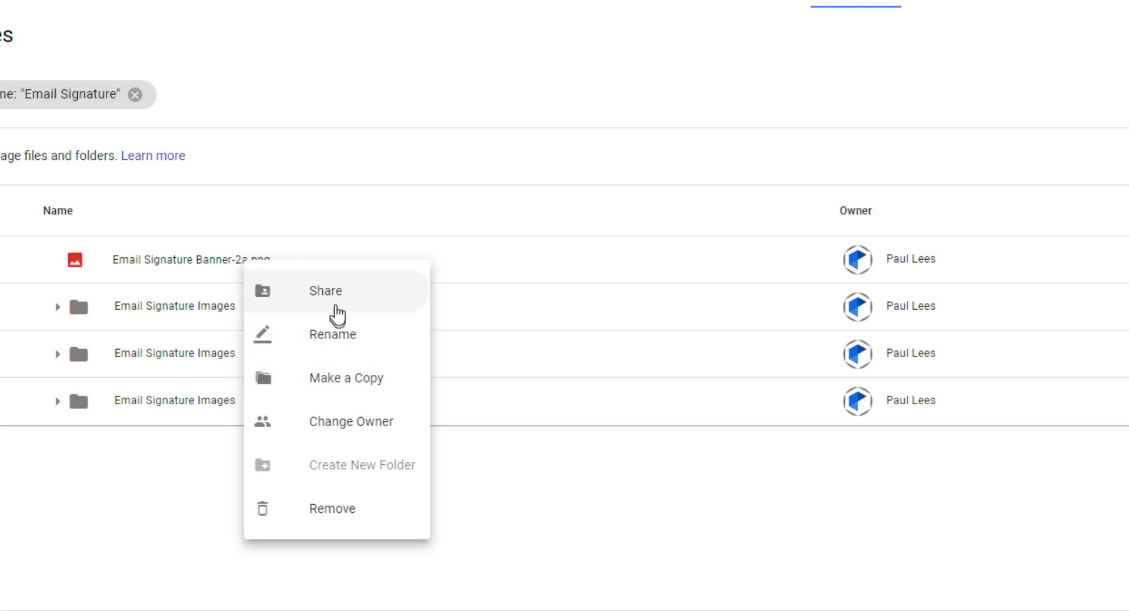
click(331, 300)
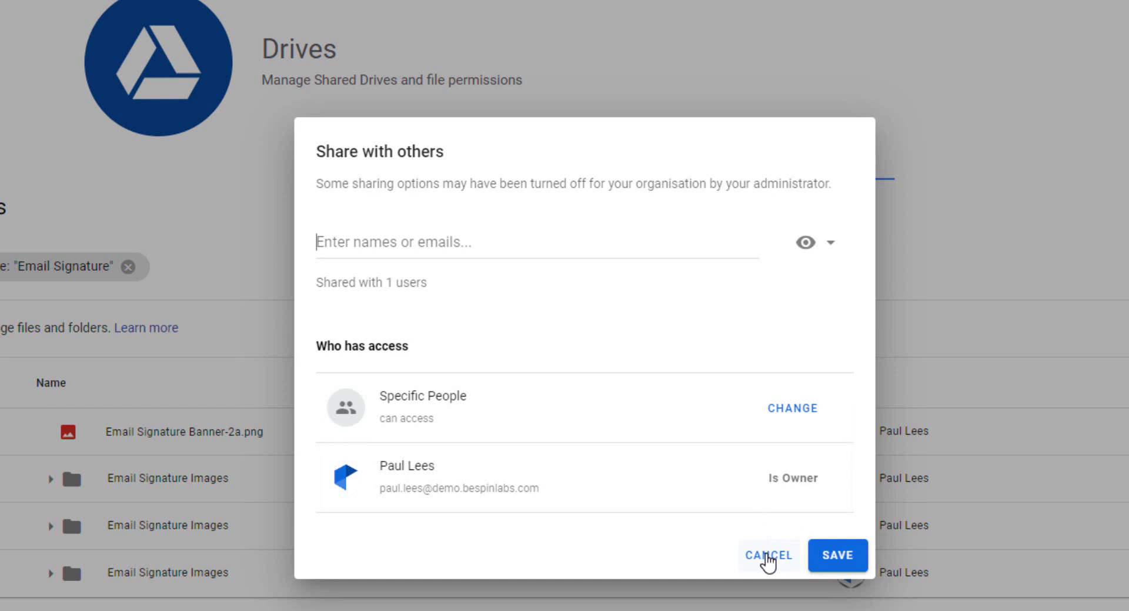
click(767, 555)
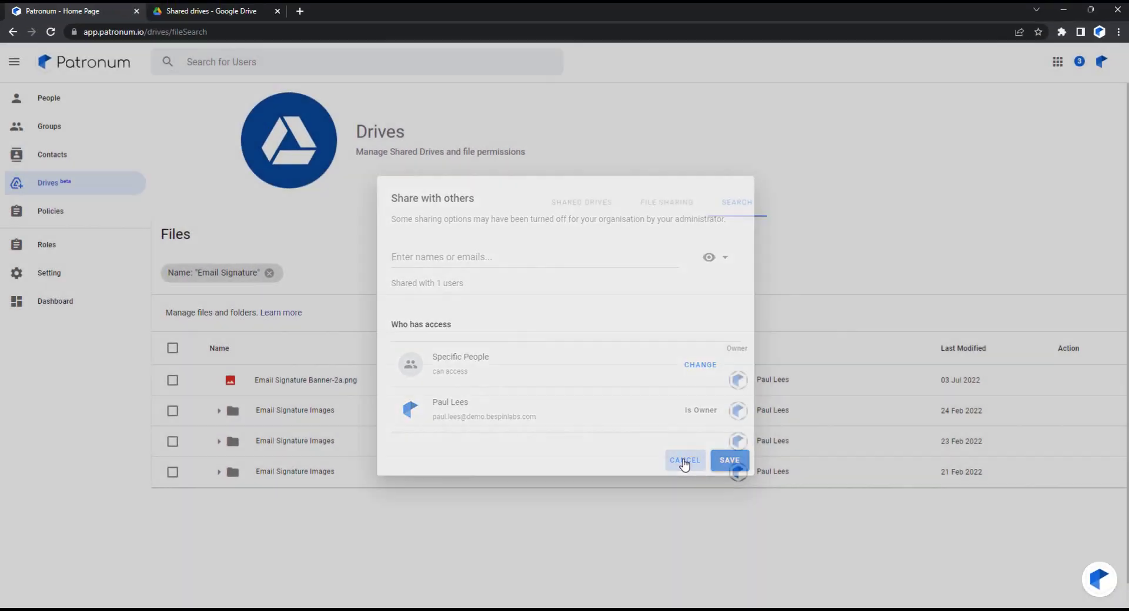